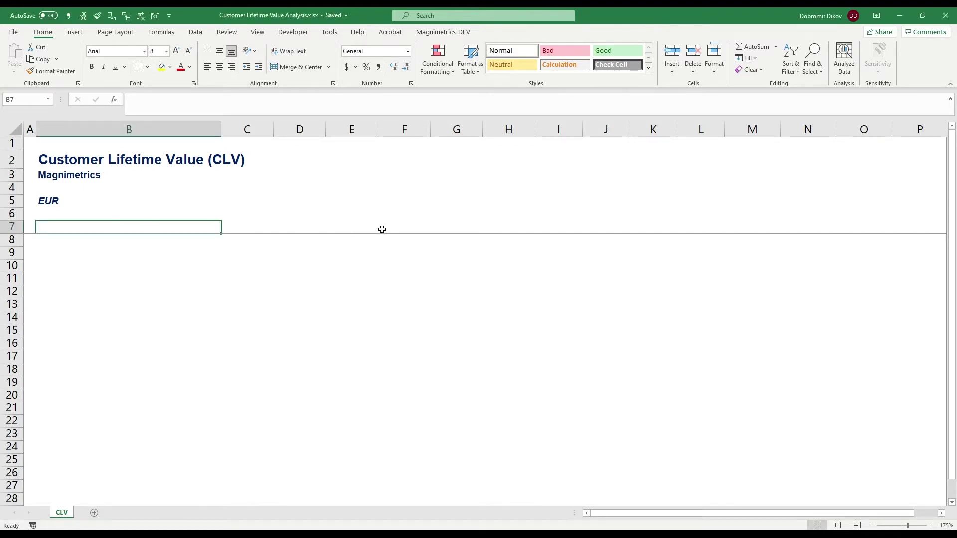
Give B7:H7 a dark navy fill with white font.
mouse_move(178, 231)
left_mouse_down()
mouse_move(384, 218)
mouse_move(489, 222)
mouse_move(476, 224)
left_mouse_up()
left_click(170, 67)
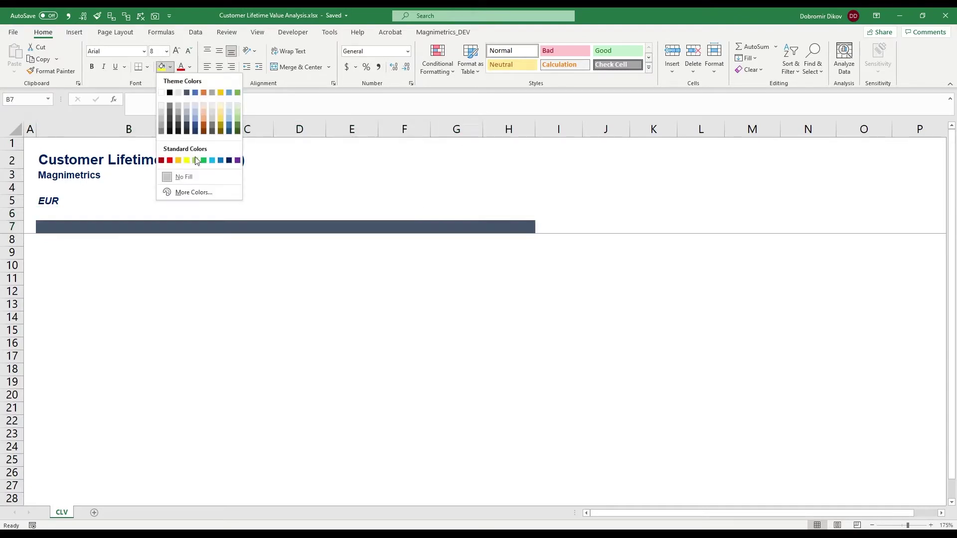
left_click(229, 160)
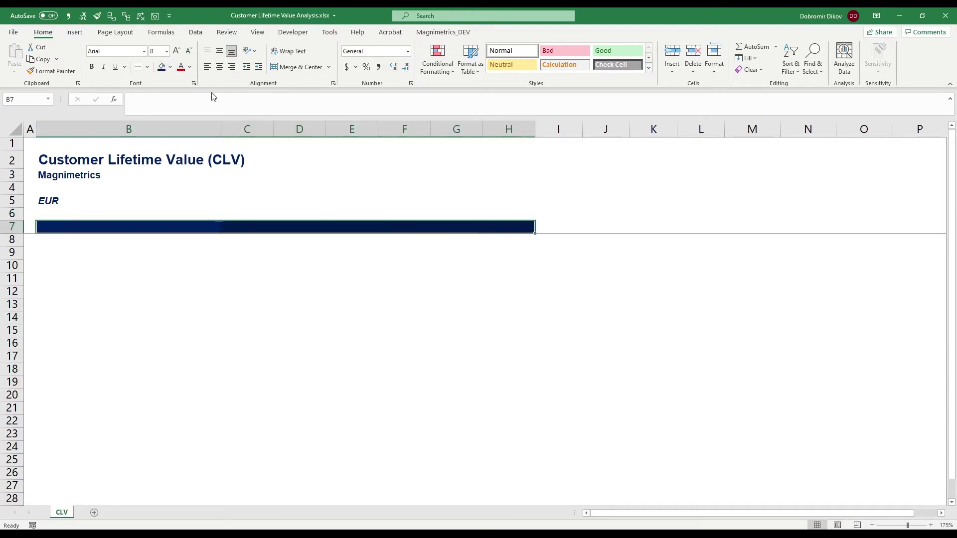
left_click(190, 66)
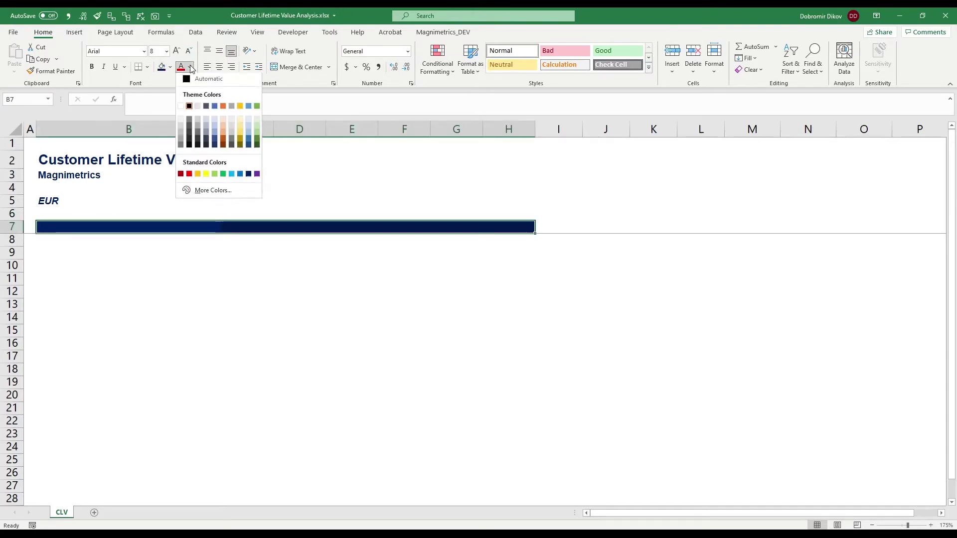
left_click(181, 108)
Label B7 'Year' and enter years 0 through 5 in C7:H7.
left_click(80, 226)
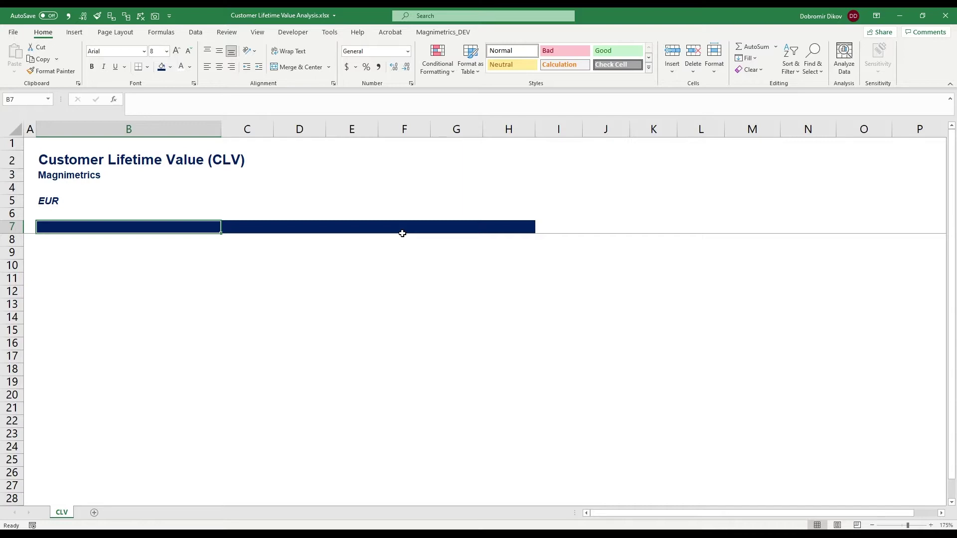
type("Year")
key("Return")
key("Up")
key("Right")
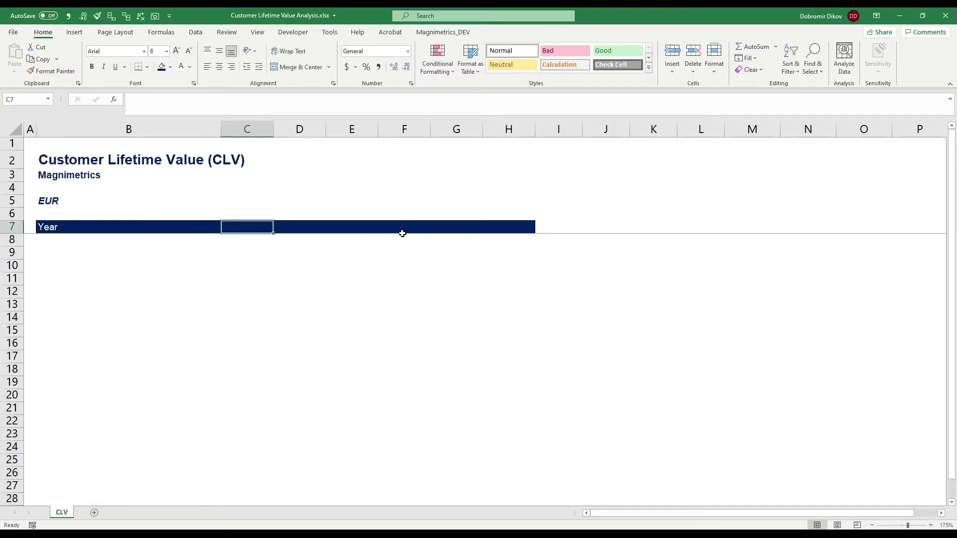
type("0")
key("Tab")
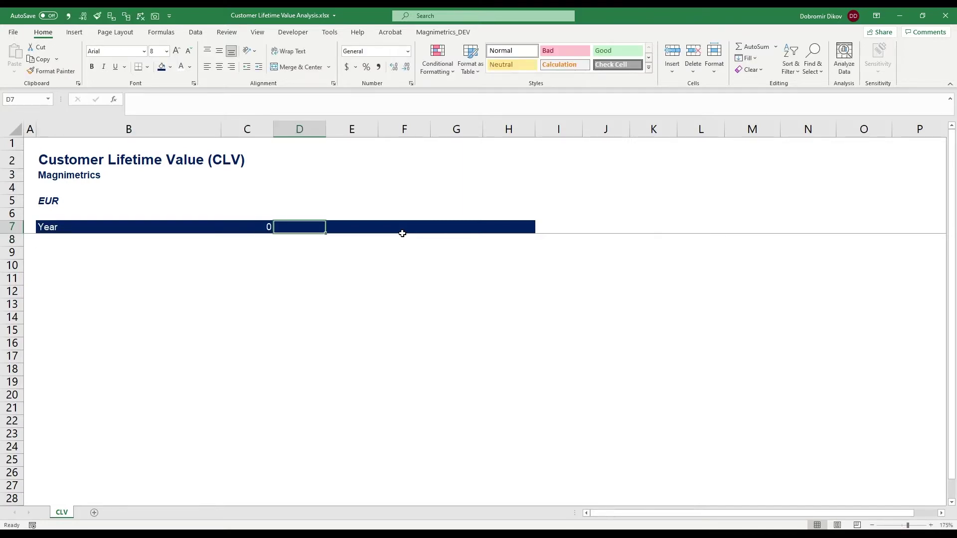
type("1")
key("Tab")
type("2")
key("Tab")
type("3")
key("Tab")
type("4\t5")
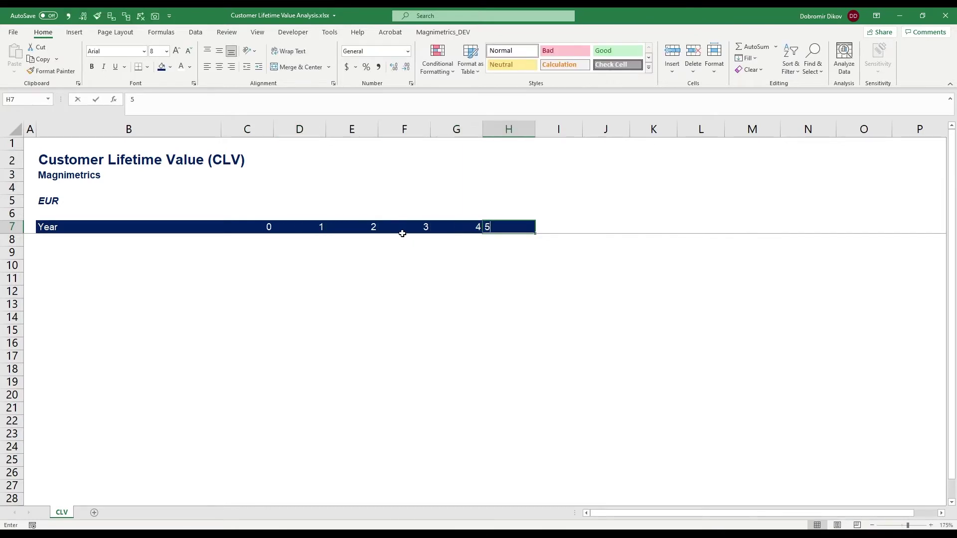
key("Down")
key("Left")
key("Left")
key("Left")
key("Left")
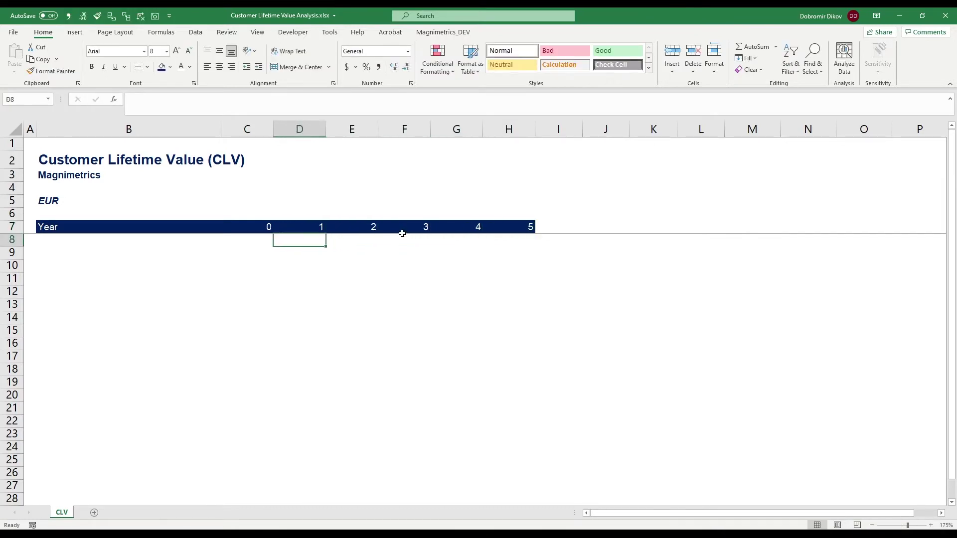
key("Left")
key("Left")
key("Down")
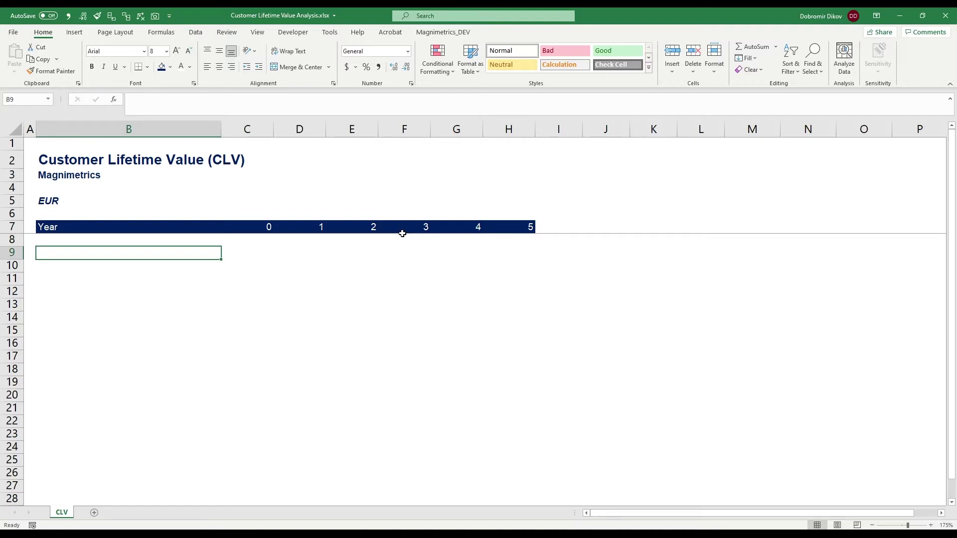
Add 'Campaign Cost (Client Acquisition Cost)' with 125,000 in C9, comma-formatted and blue.
type("Cam")
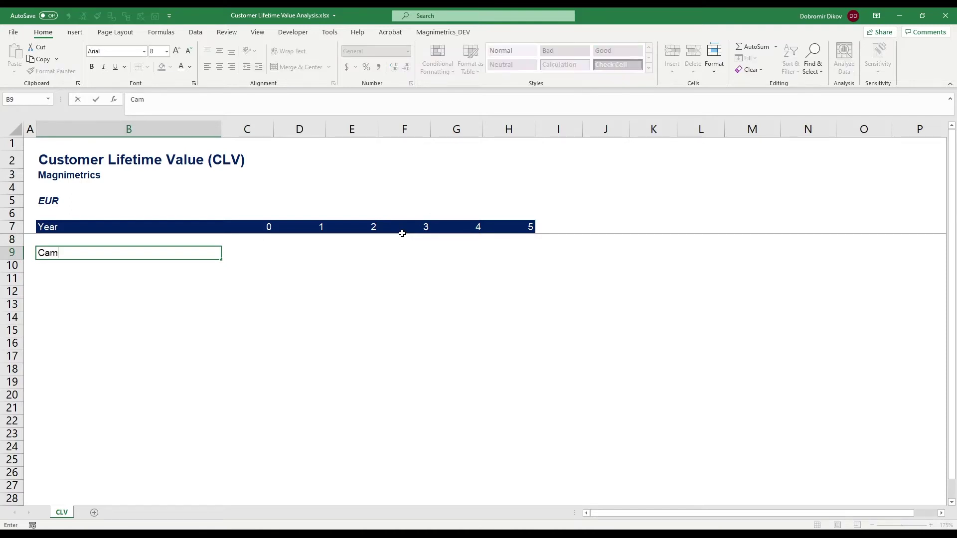
type("paign Cost (Client A")
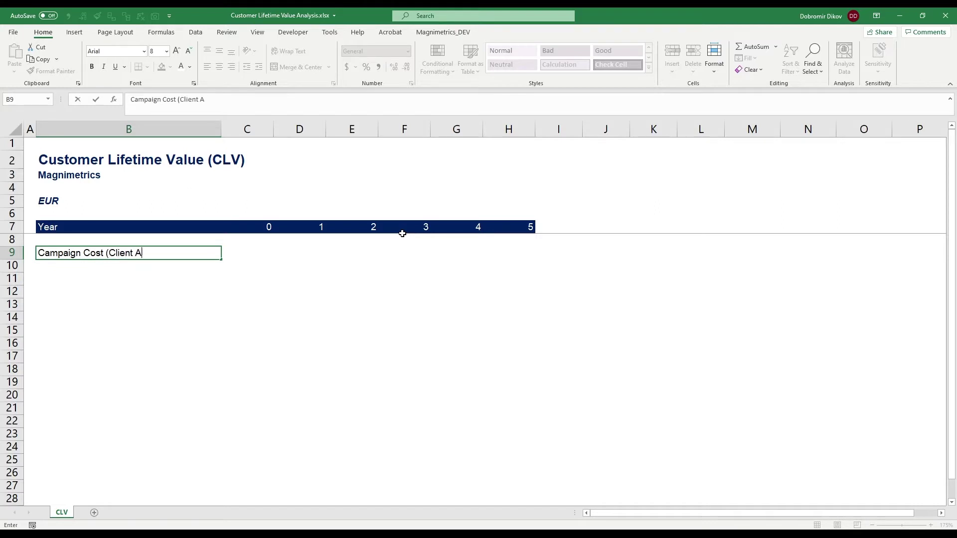
type("cquisition Costs")
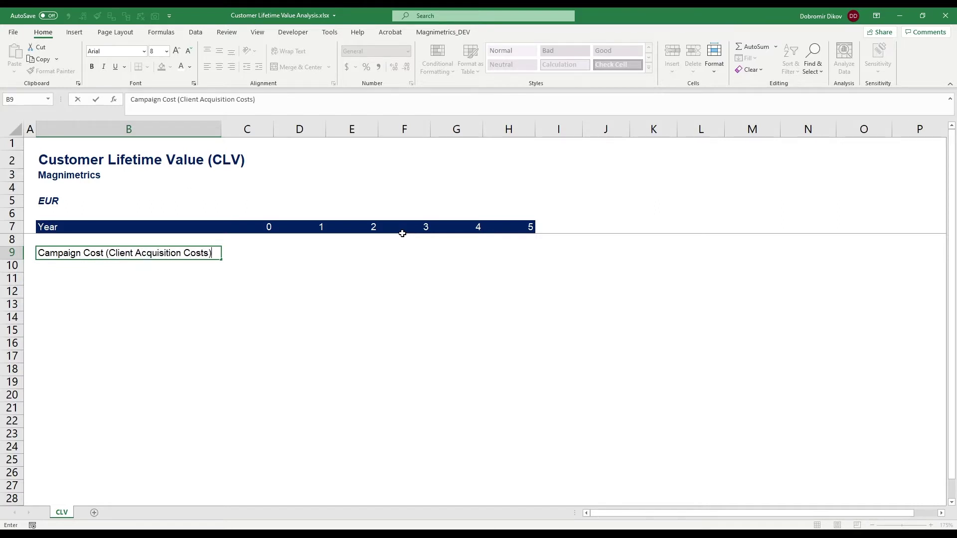
key("Return")
key("Up")
key("Right")
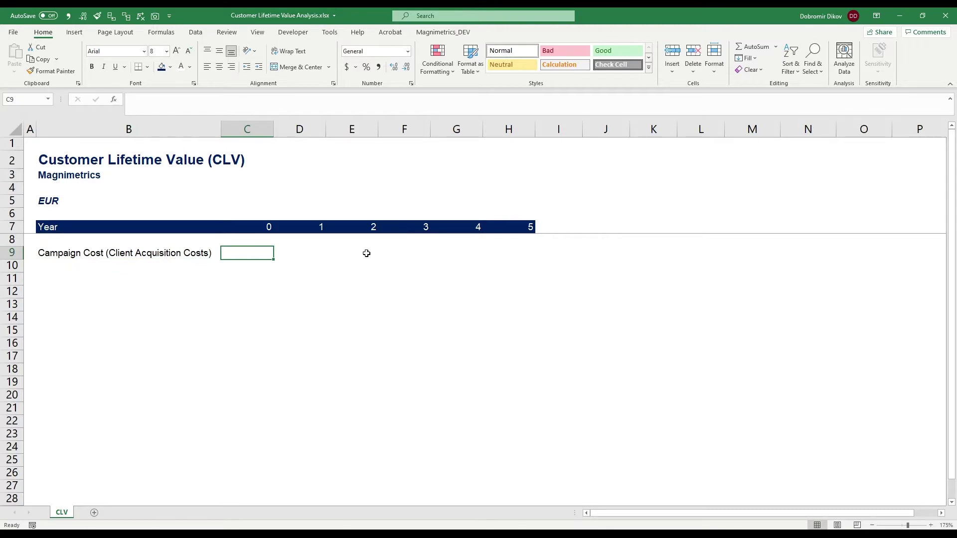
type("125000")
key("Return")
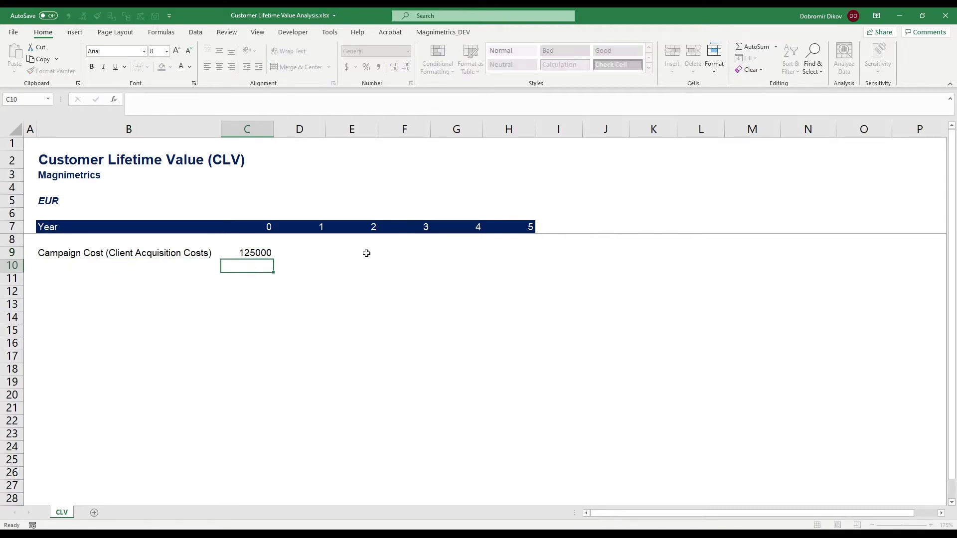
key("Up")
key("ctrl+shift+1")
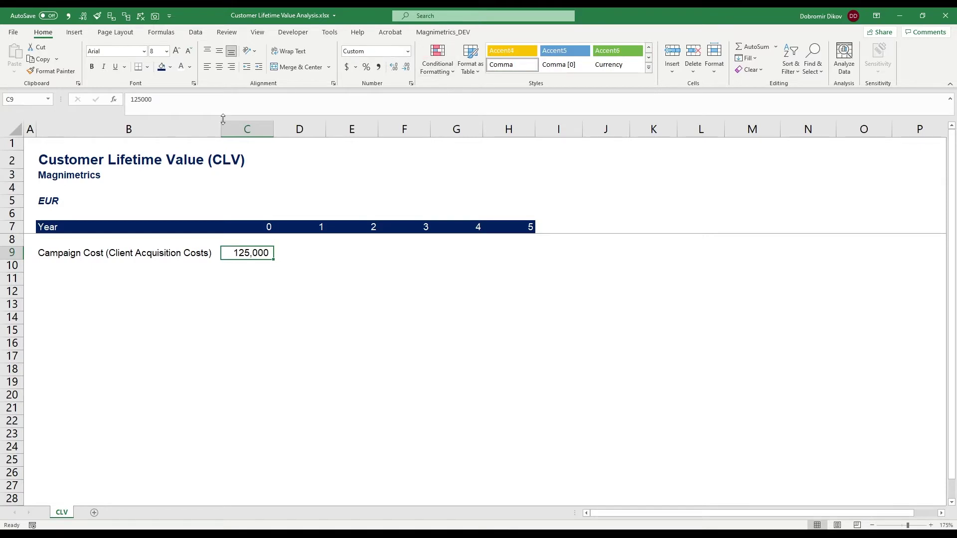
left_click(190, 67)
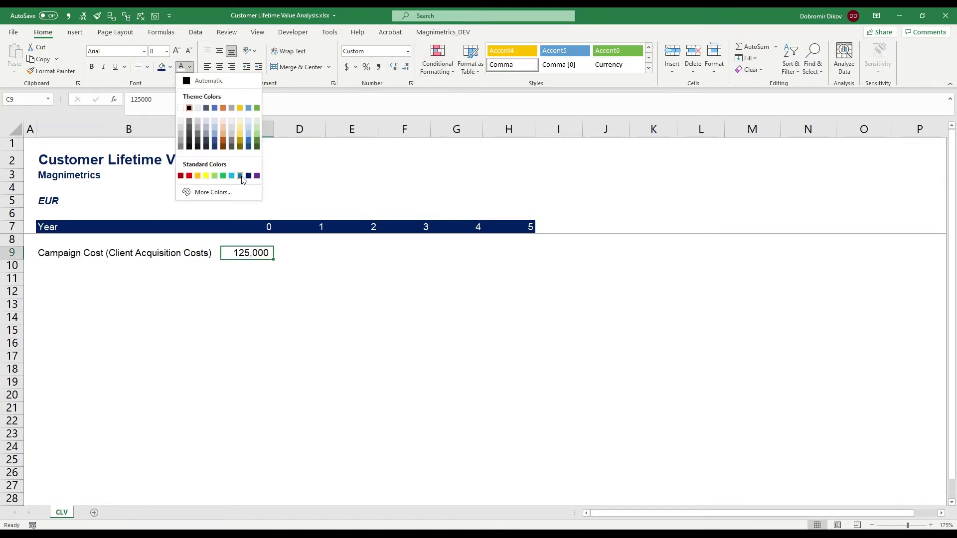
left_click(244, 176)
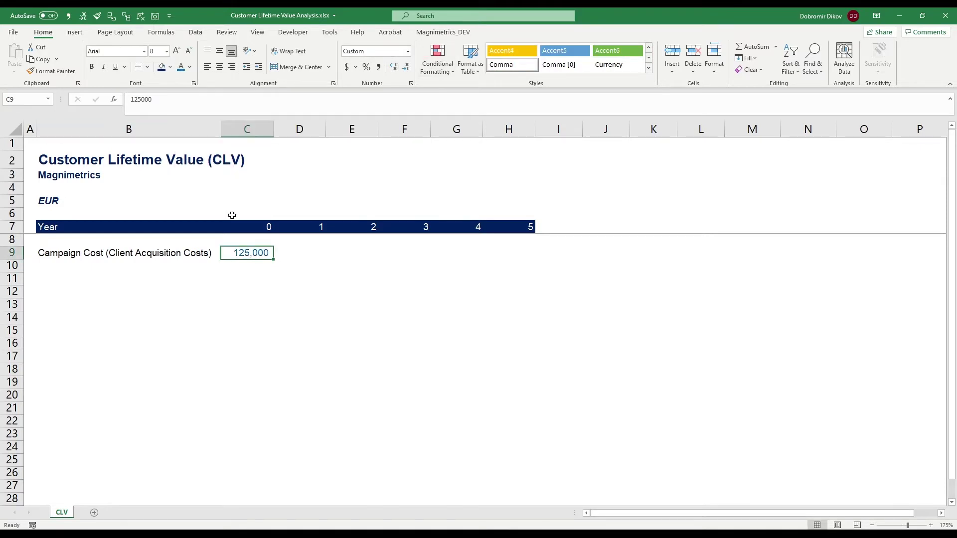
Add the 'Acquired Customers' row with 85 in C10.
left_click(98, 267)
type("Acquired")
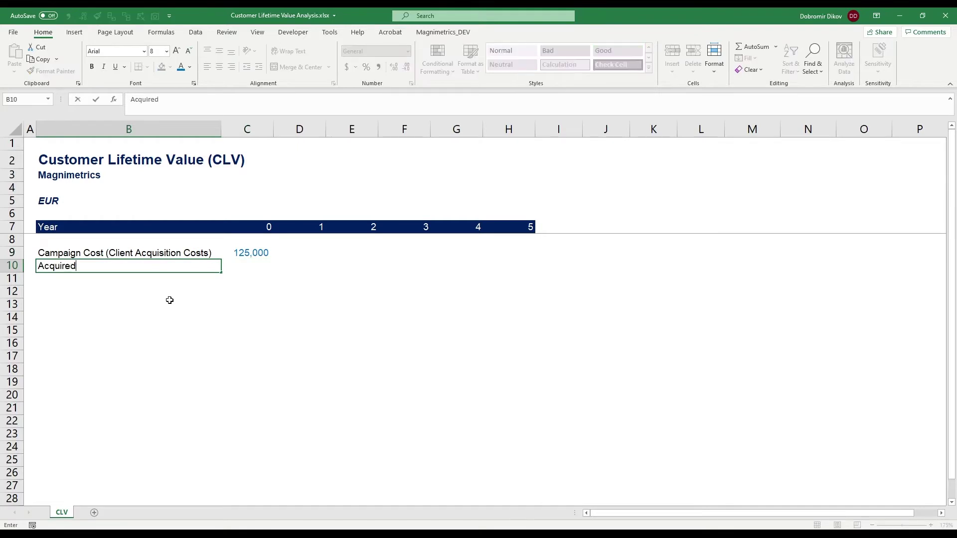
type(" Customers")
key("Tab")
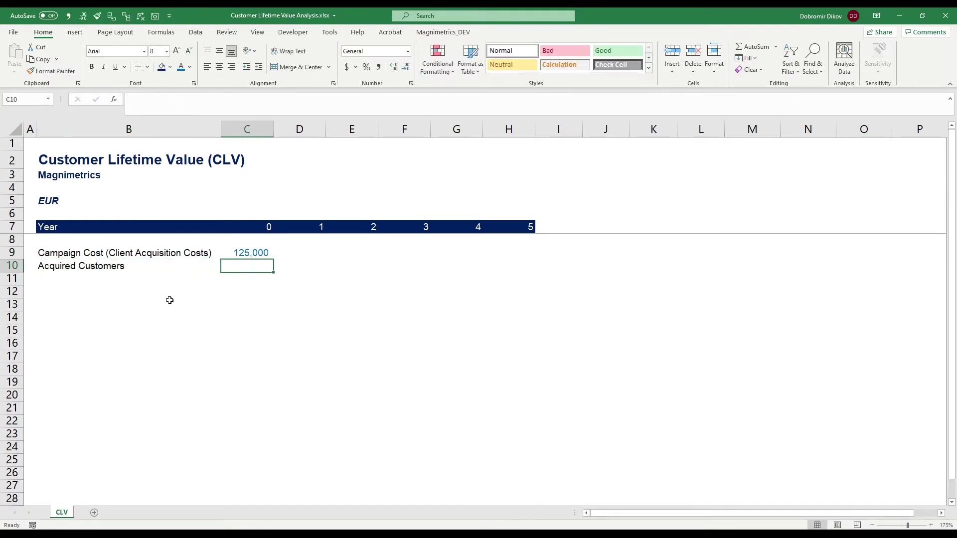
type("85")
key("Return")
key("Up")
key("Up")
key("Down")
key("Down")
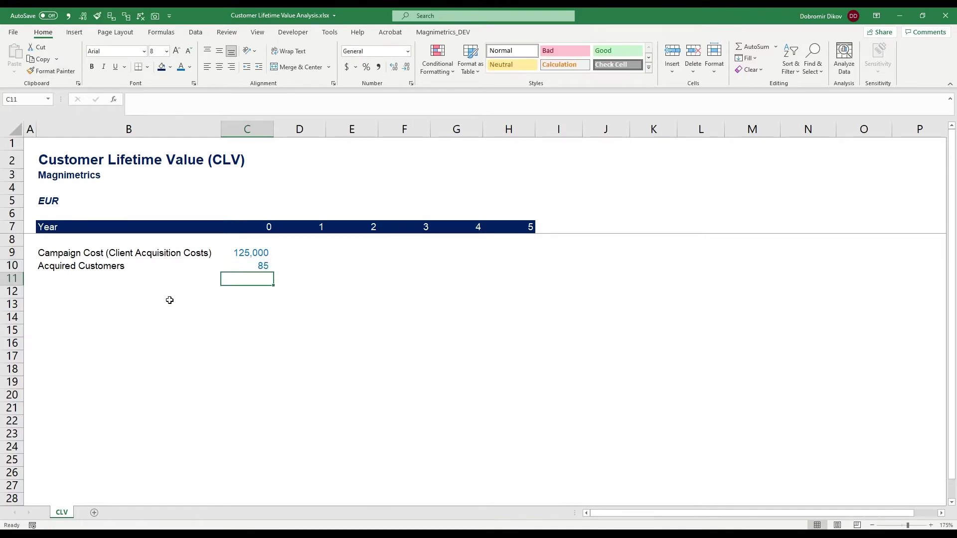
key("Left")
Label B11 'Average CAC' and enter =C9/C10 in C11.
type("Average CAC")
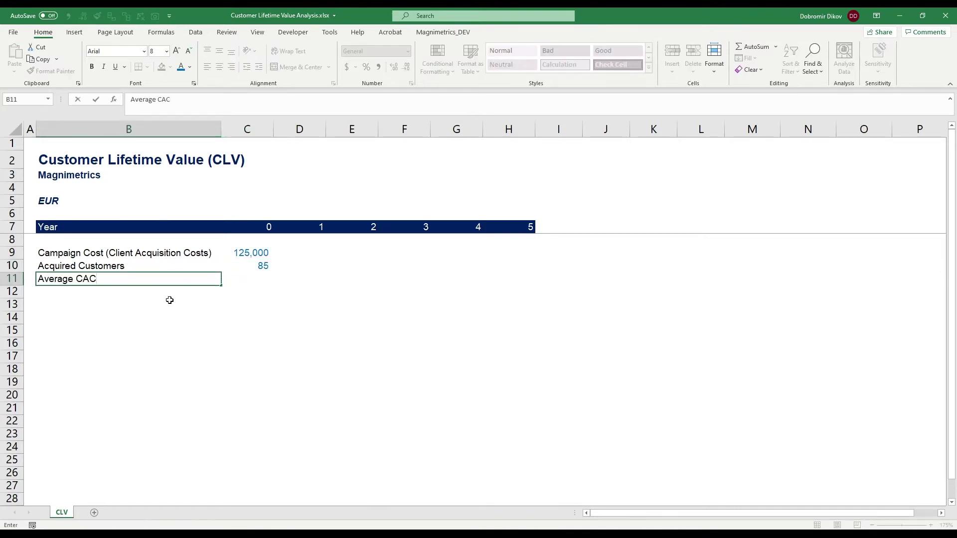
key("Up")
key("Down")
key("Right")
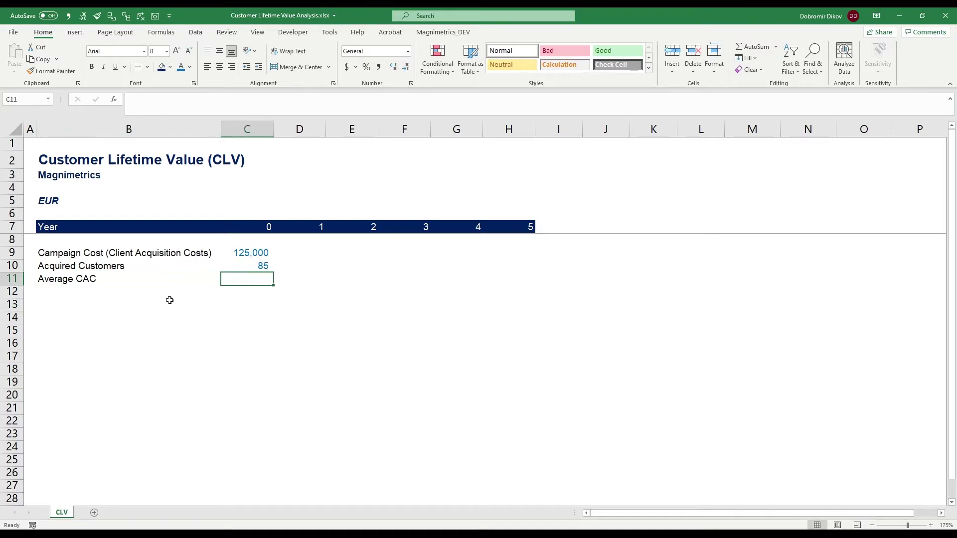
type("=")
key("Up")
key("Up")
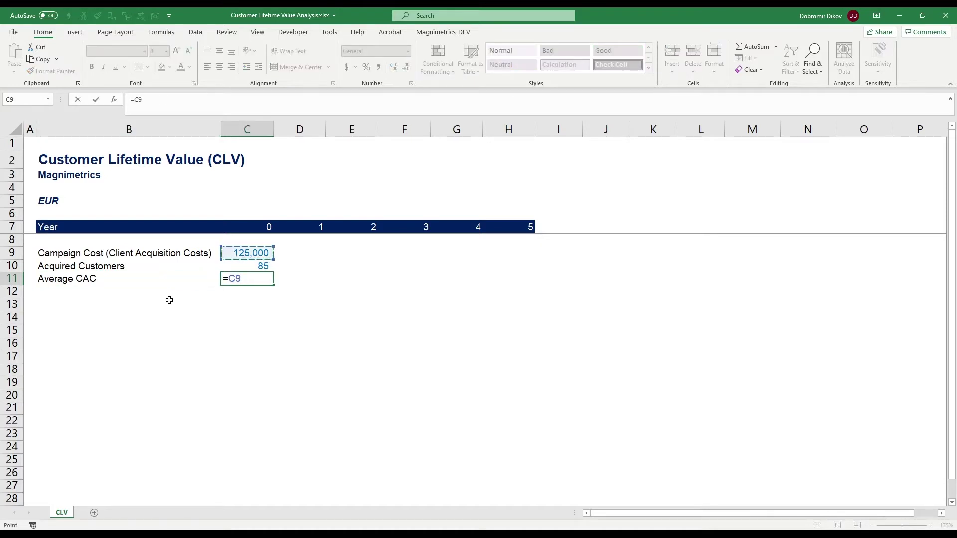
type("/")
key("Up")
key("Return")
Format the Average CAC with comma style and no decimals, showing 1,471.
key("Up")
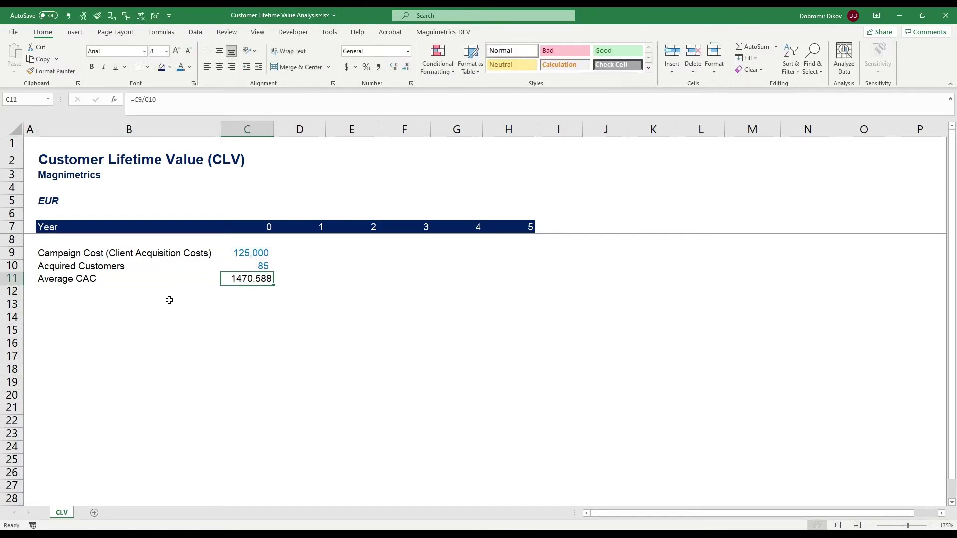
key("alt+h")
key("k")
key("alt+h")
key("9")
key("alt+h")
key("9")
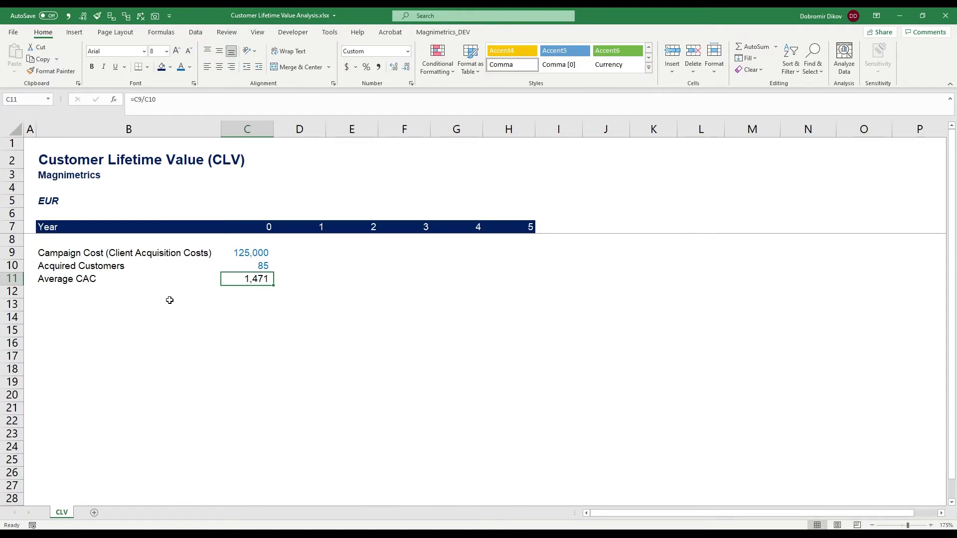
key("Down")
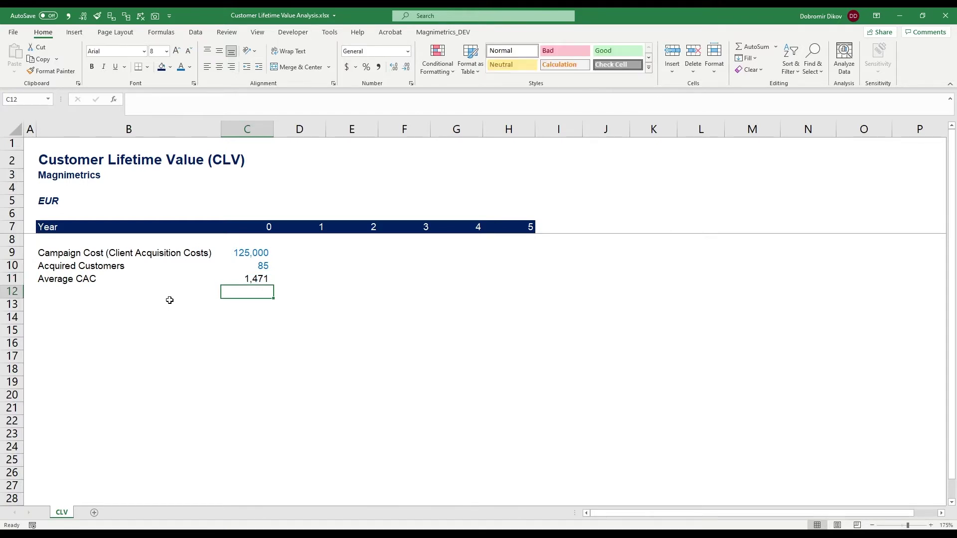
key("Up")
key("Up")
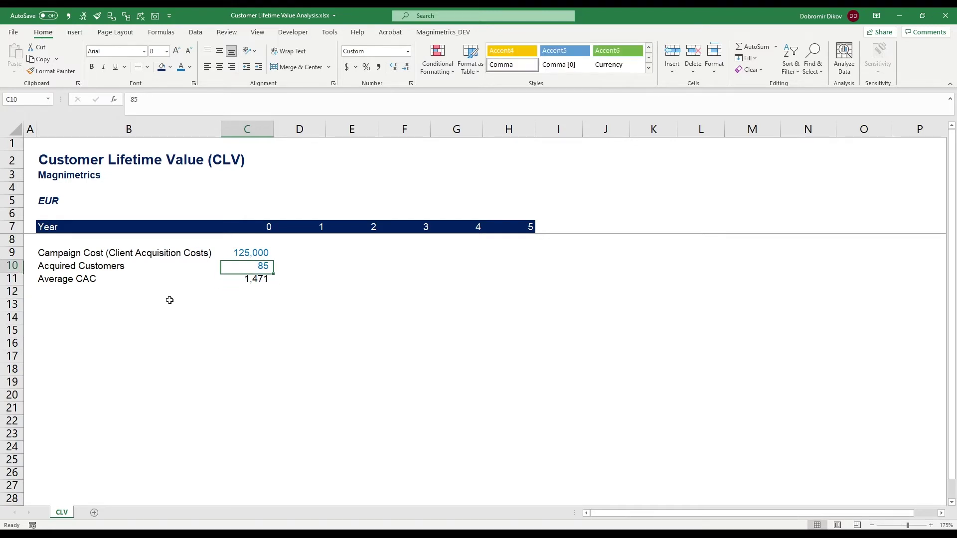
key("Down")
key("Up")
key("Down")
key("Down")
key("Down")
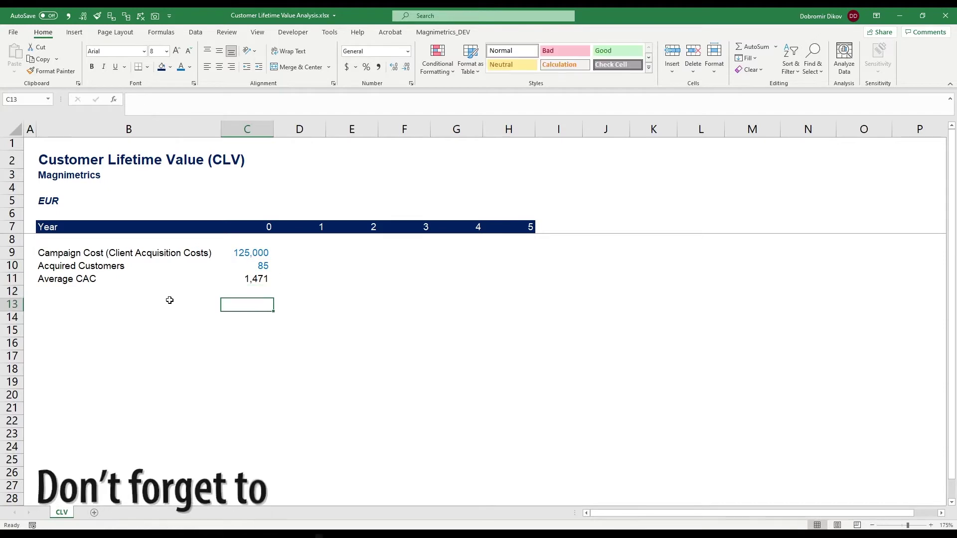
key("Left")
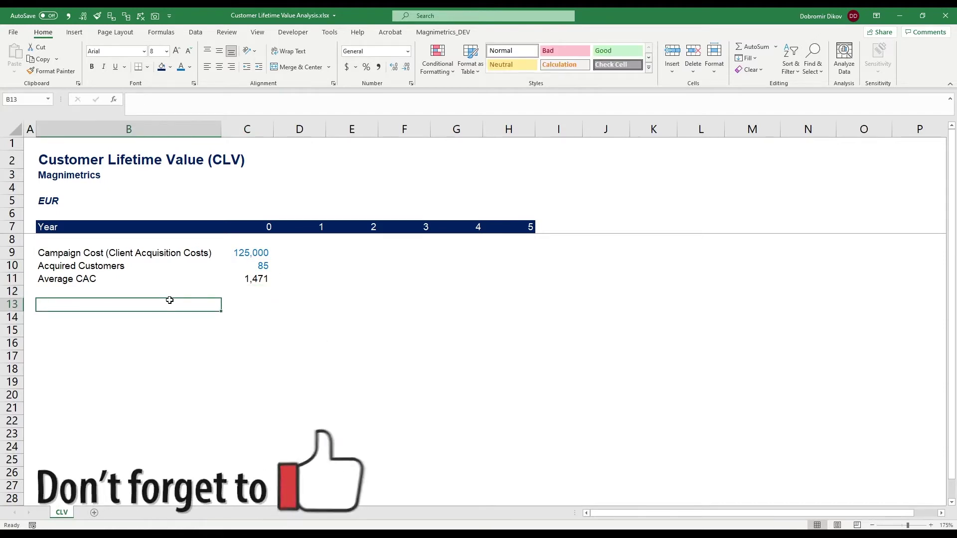
Label row 13 'Average Customer Revenue per Year'.
type("Average ")
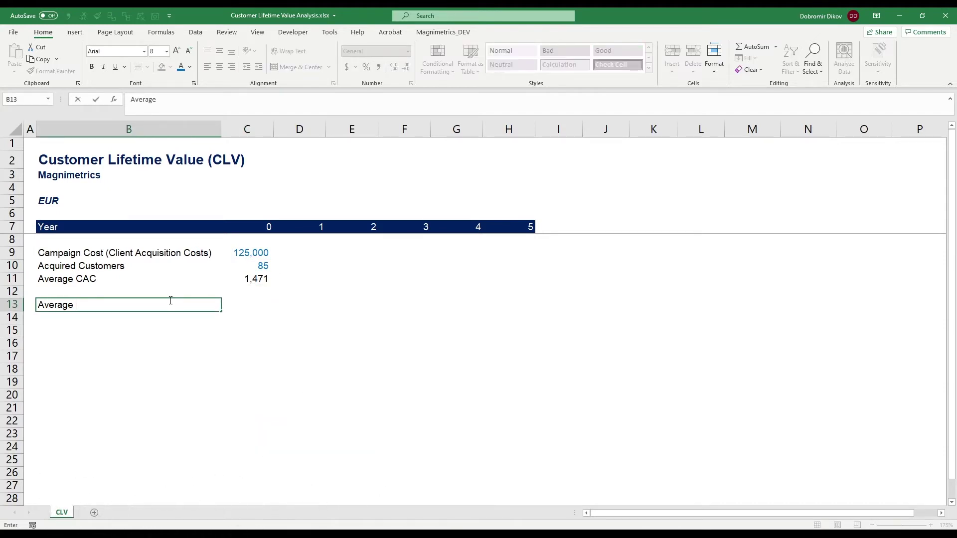
type("Cu")
key("BackSpace")
type("Customer Revenue per Year")
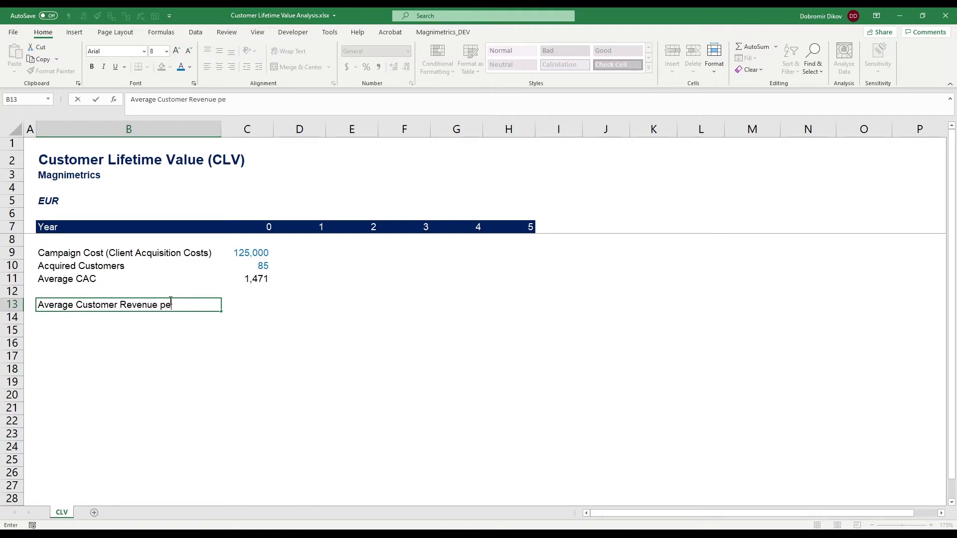
key("Return")
left_click(170, 300)
Enter 1,200 as the year 1 revenue, comma-formatted with blue font.
key("Right")
key("Right")
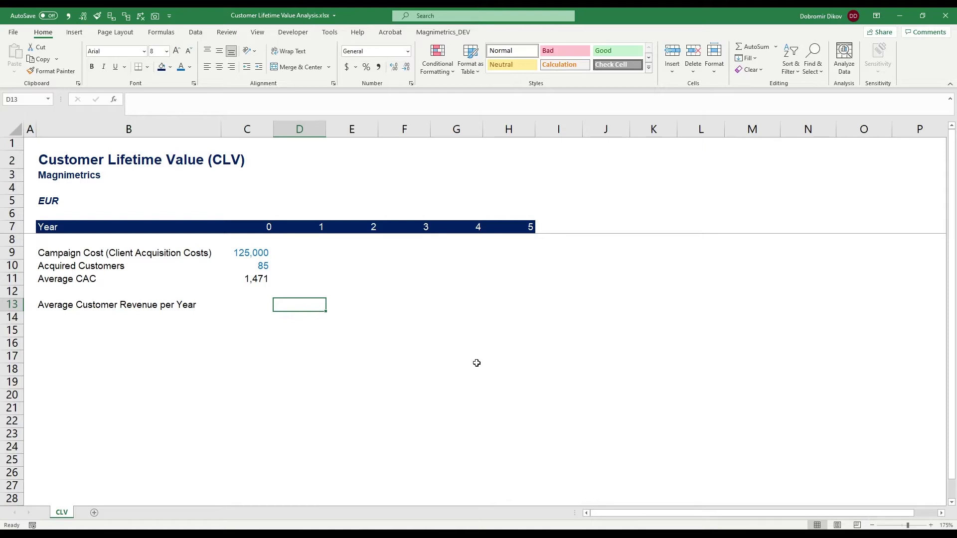
type("1200")
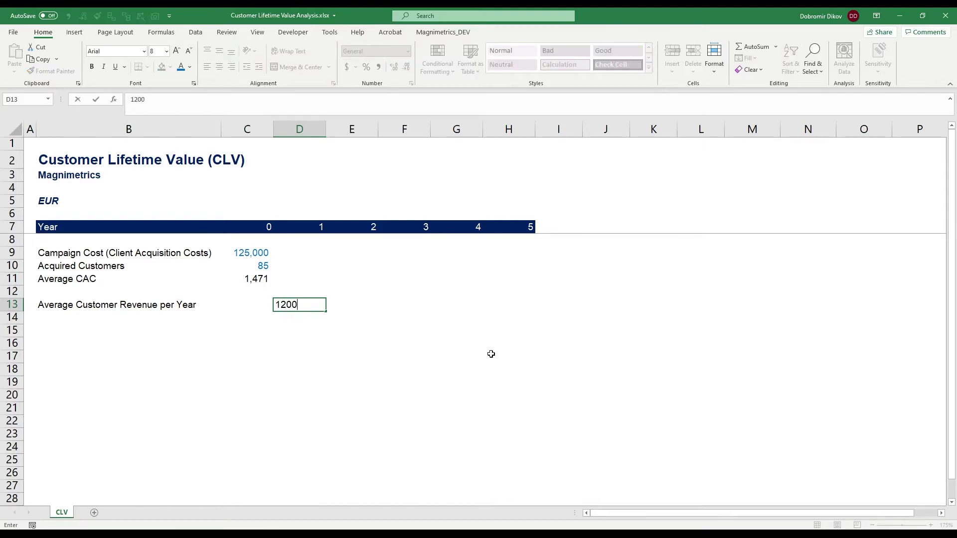
key("Return")
key("Up")
key("ctrl+shift+1")
key("ctrl+shift+1")
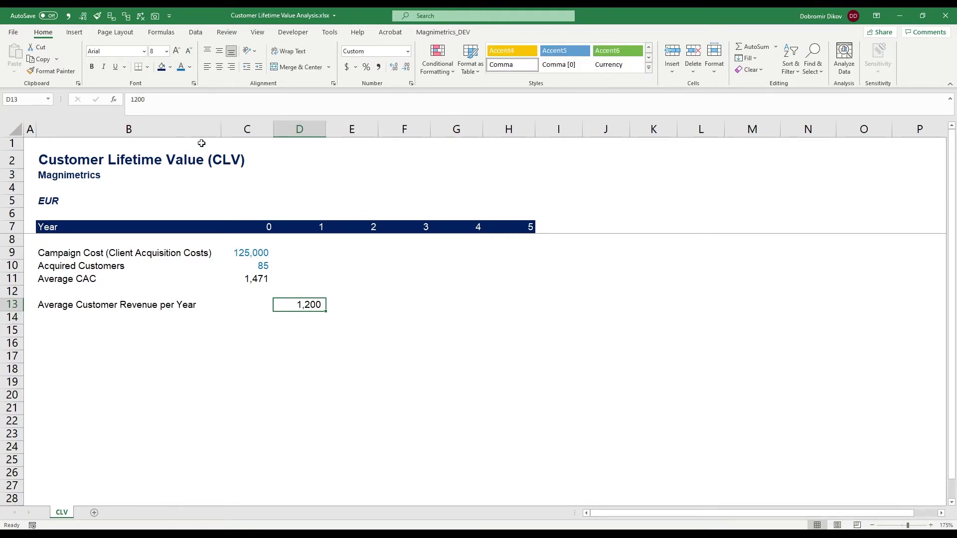
left_click(181, 68)
key("Return")
Label row 14 'Expected growth y-o-y'.
key("Left")
key("Left")
type("E")
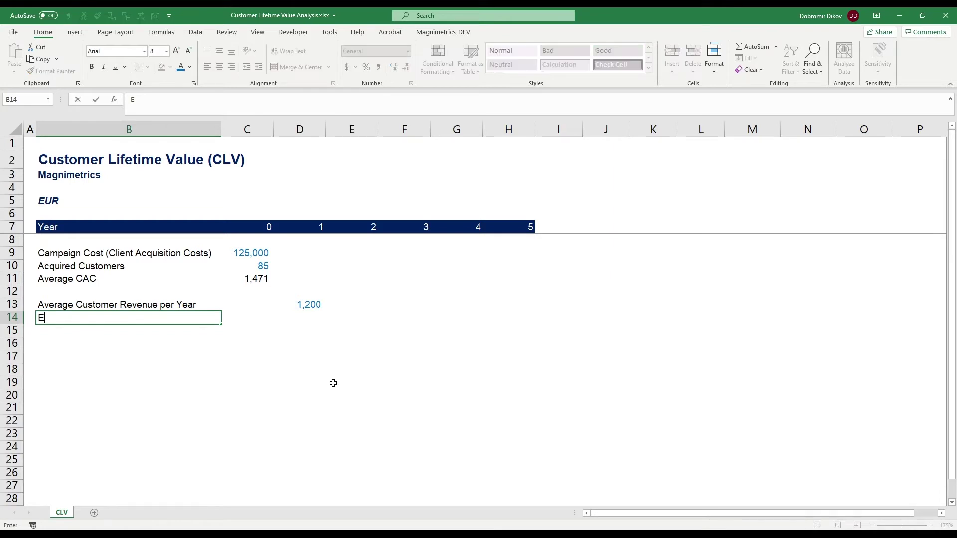
type("xpected growth")
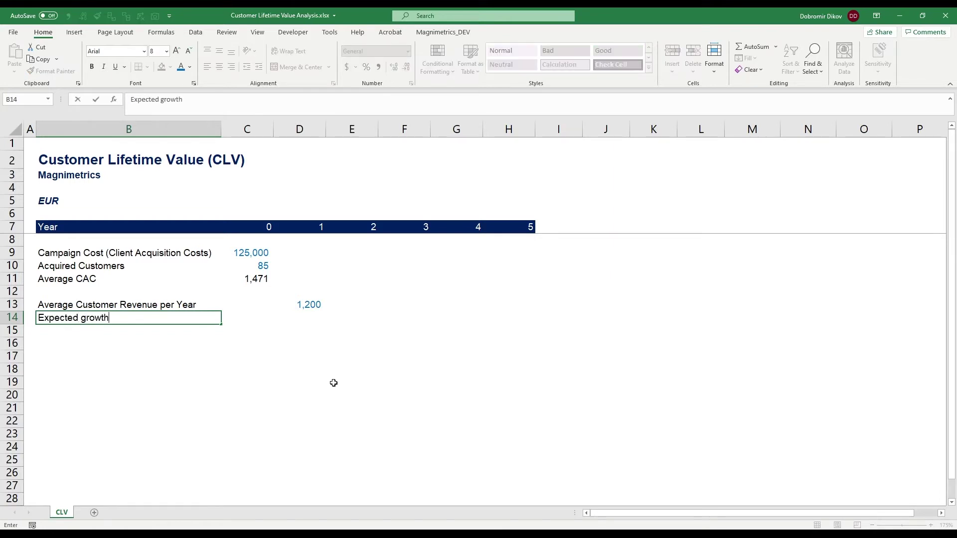
type(" y-o-")
key("Return")
key("Up")
key("F2")
type("y")
key("Return")
Enter growth rates of 25%, 25%, 20% and 15% for years 2–5.
key("Up")
key("Right")
key("Right")
key("Right")
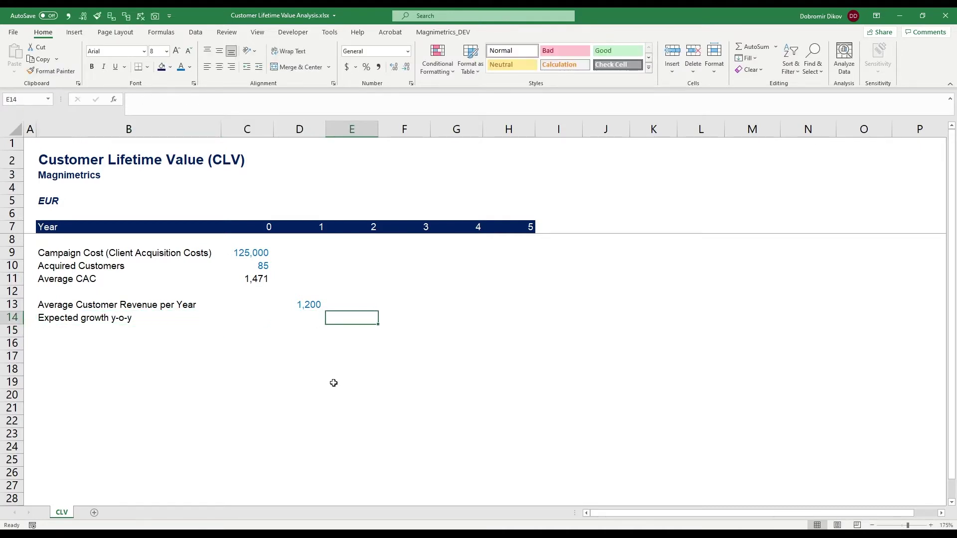
type("25%")
key("Return")
key("Up")
key("shift+Right")
key("shift+Right")
key("shift+Right")
key("ctrl+r")
key("Right")
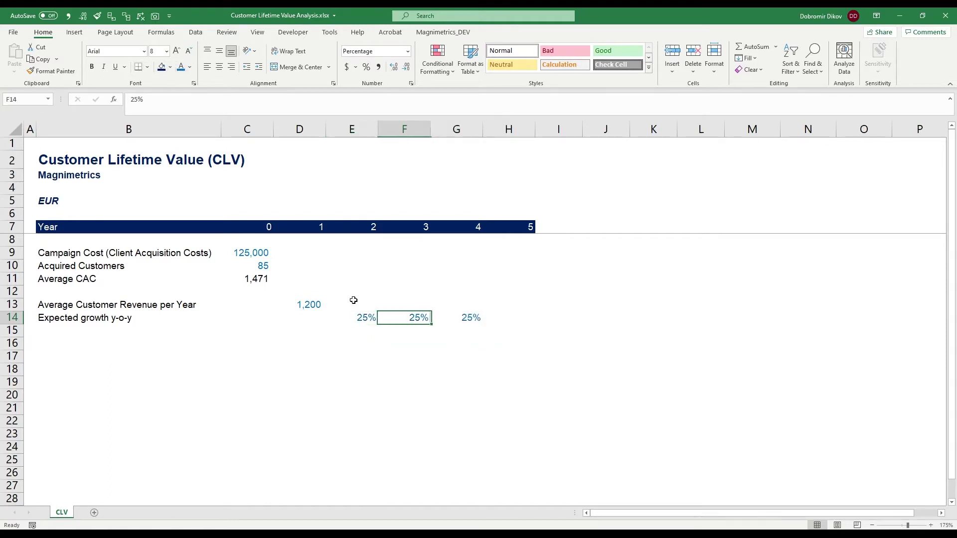
key("Right")
type("20%")
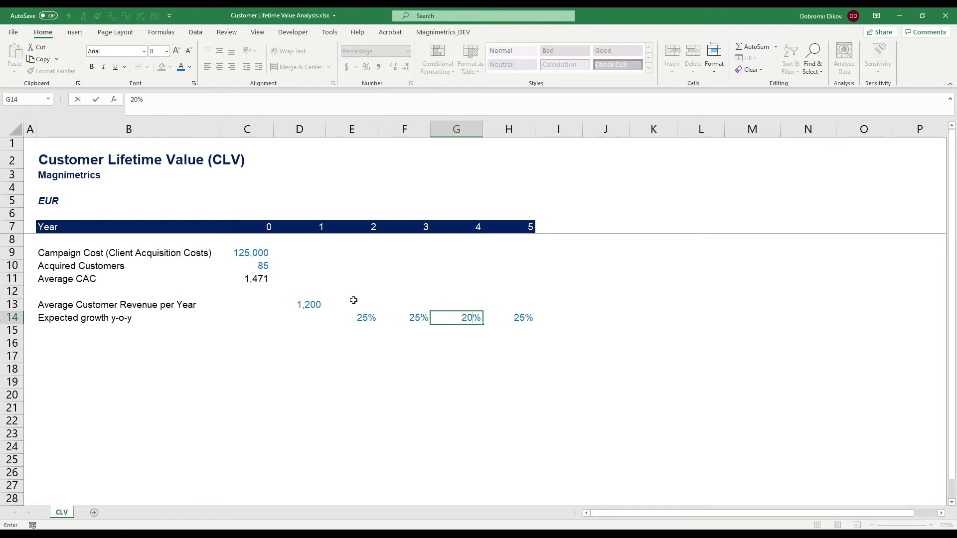
key("Right")
type("15%")
key("Return")
key("Up")
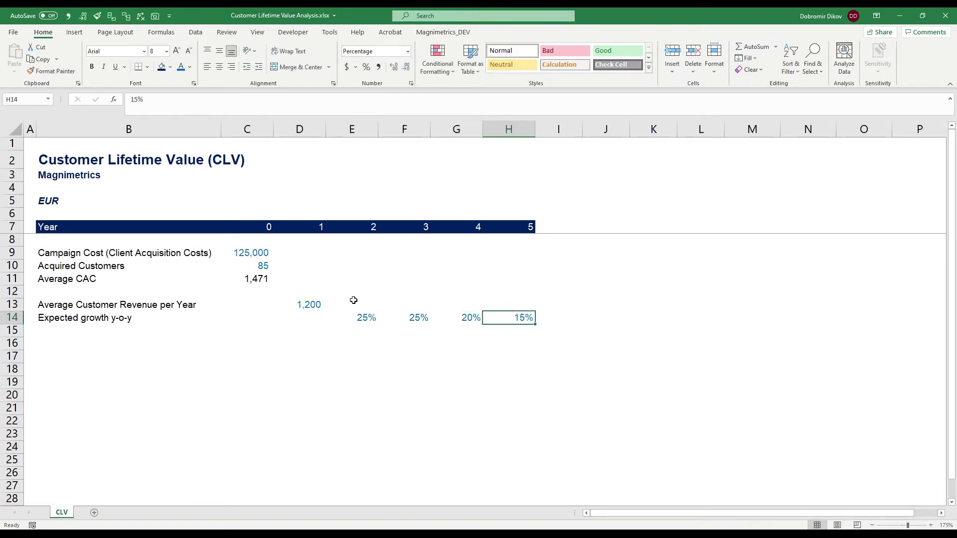
key("Left")
key("Left")
key("Left")
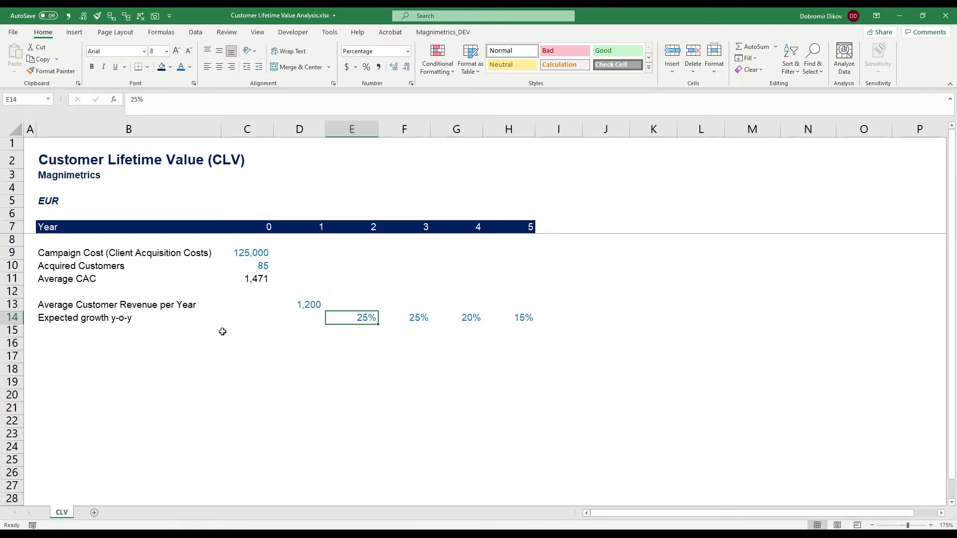
Project revenue with =D13*(1+E14) filled through year 5, reaching 2,588.
left_click(369, 305)
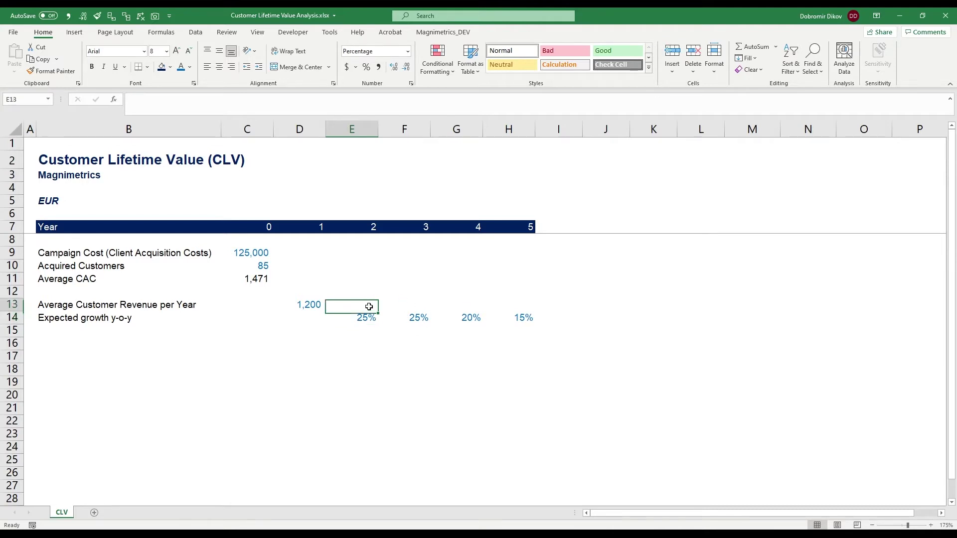
type("=")
key("Left")
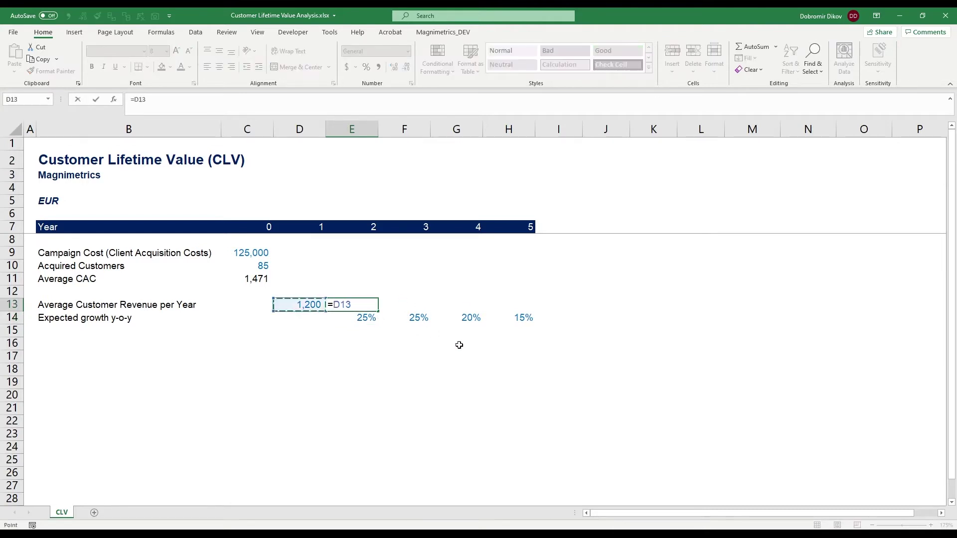
type("*(1+")
key("Down")
type(")")
key("ctrl+Return")
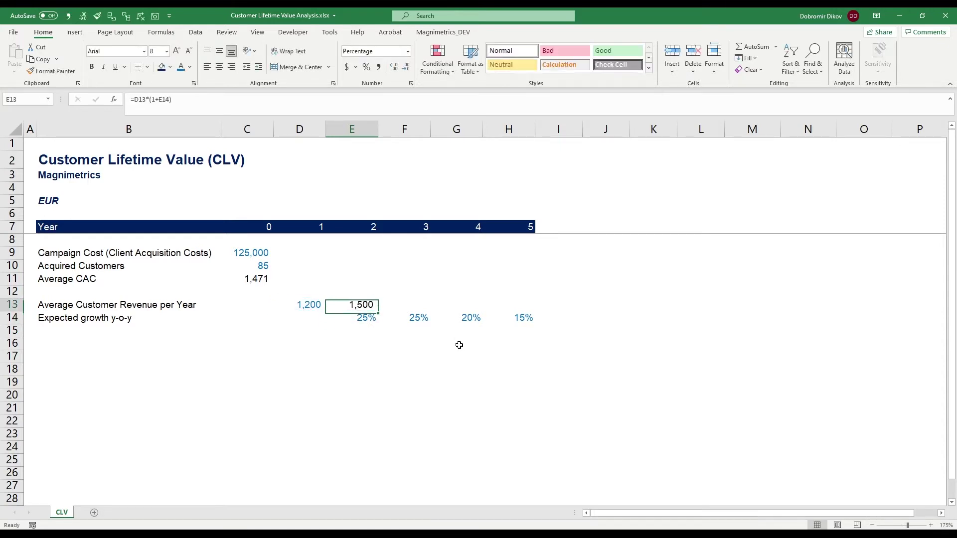
key("shift+Right")
key("shift+Right")
key("shift+Right")
key("ctrl+r")
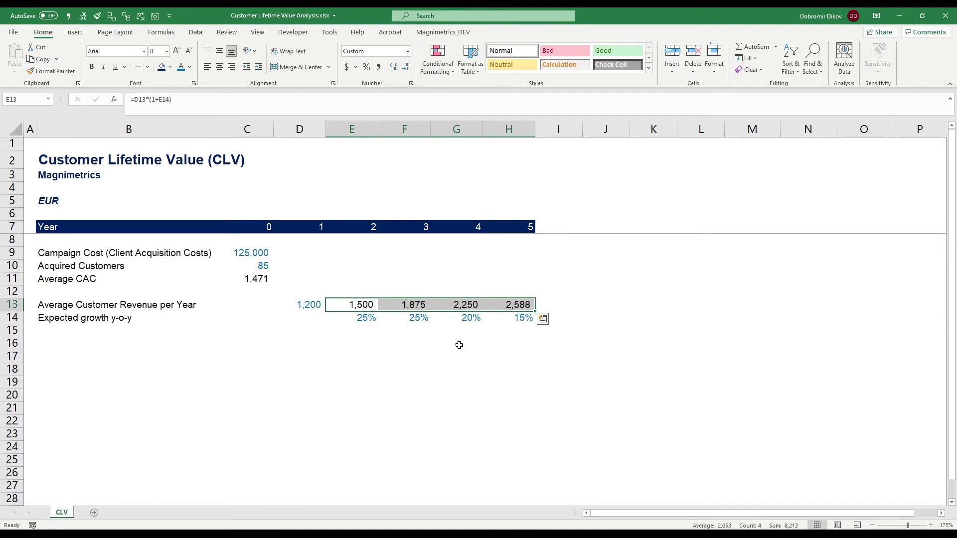
key("Left")
key("Right")
key("Right")
key("Right")
key("Right")
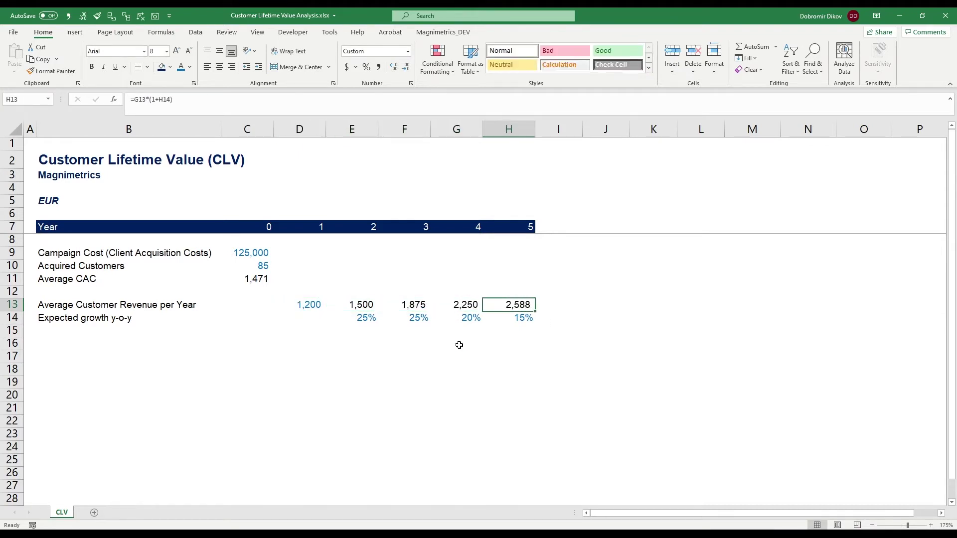
key("Down")
key("Down")
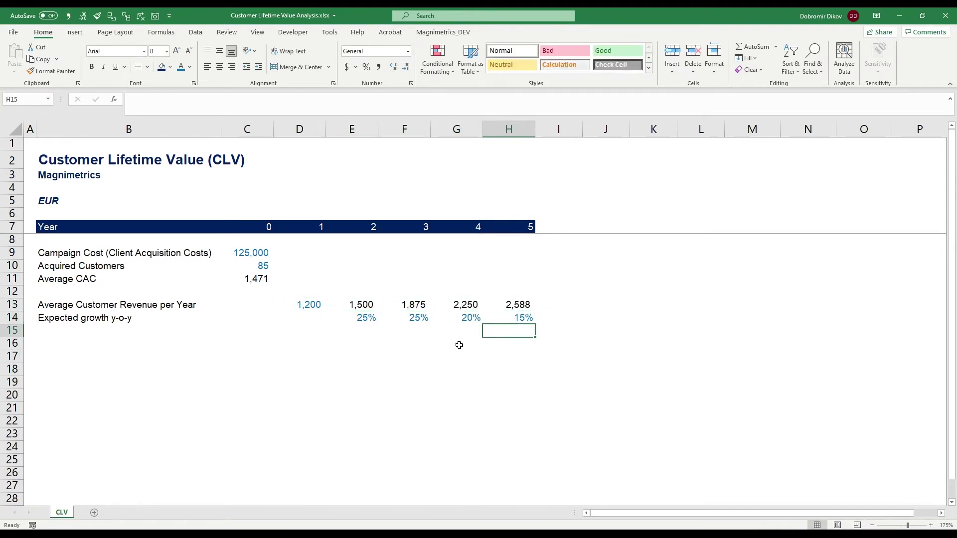
key("Left")
key("Left")
key("Left")
key("Left")
key("Left")
key("Left")
key("Left")
Add a 'Gross Profit Margin' row with 70% for year 1 in D15.
key("Right")
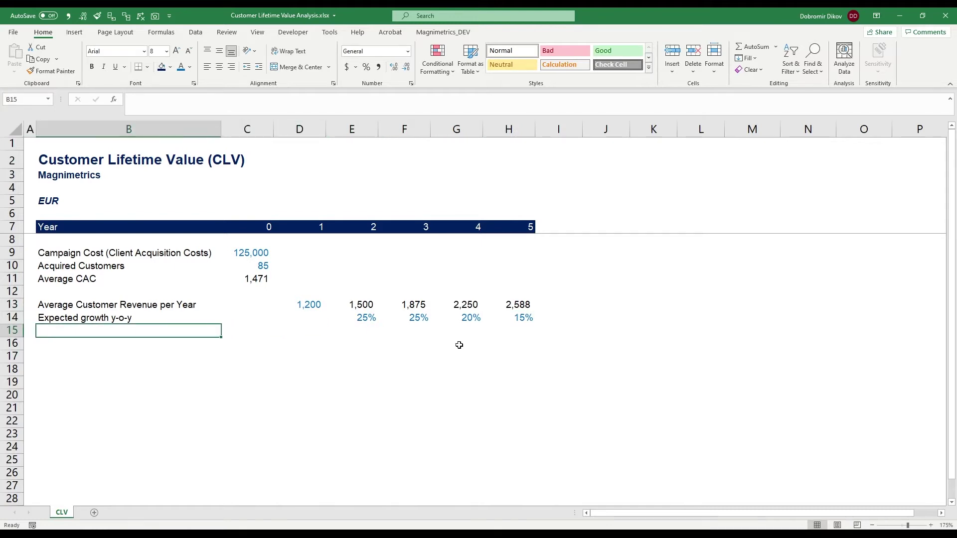
type("Gross")
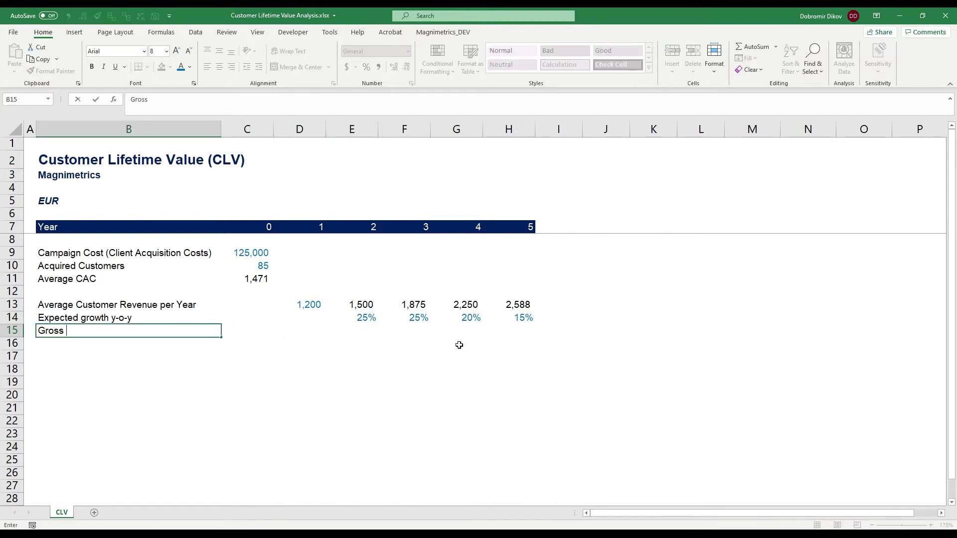
type(" Profit Margin")
key("Return")
key("Up")
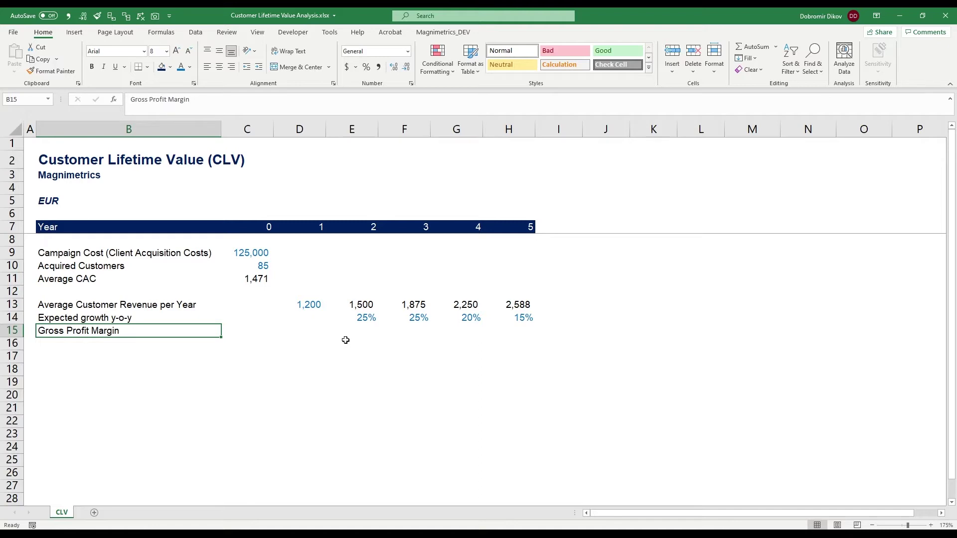
left_click(315, 334)
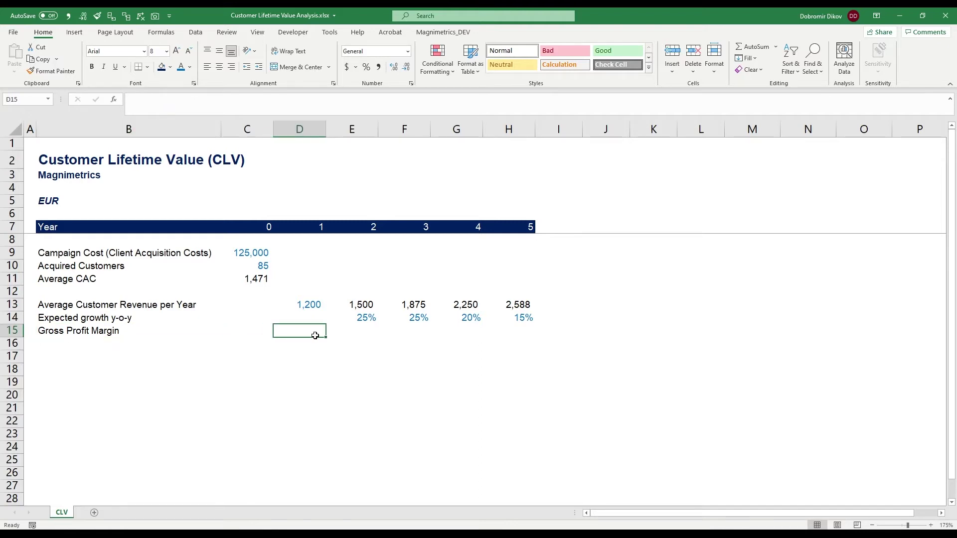
type("70%")
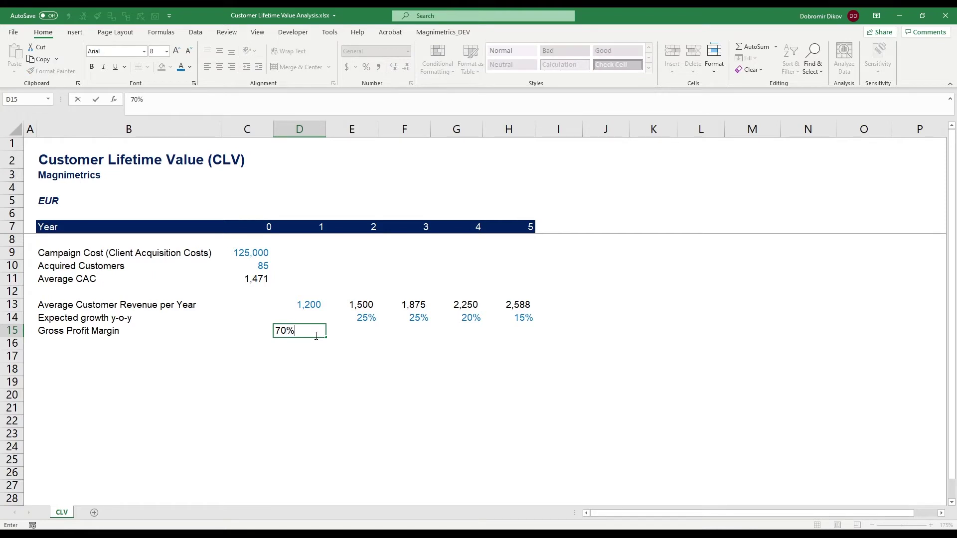
key("ctrl+Return")
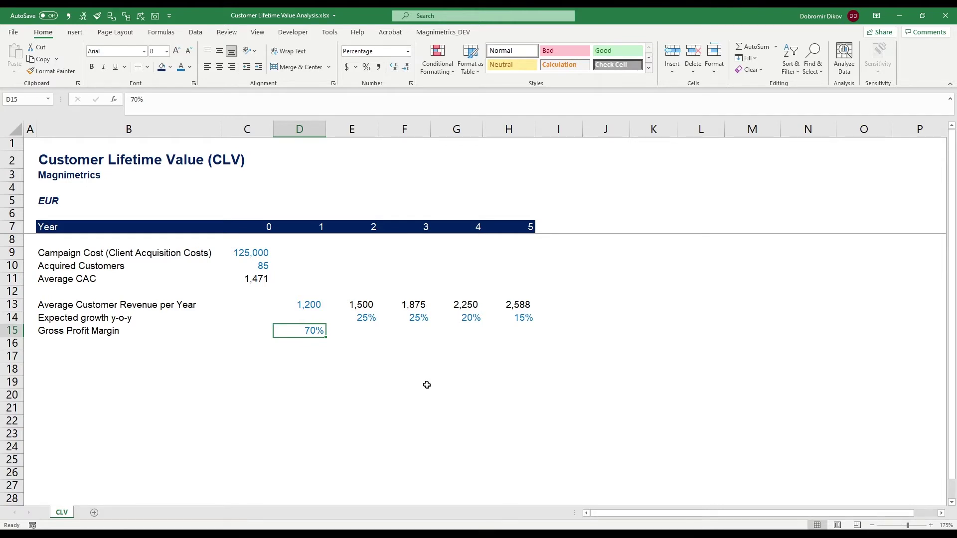
Link years 2–5 margins to year 1 with =D15 filled across to H15.
key("Right")
type("=")
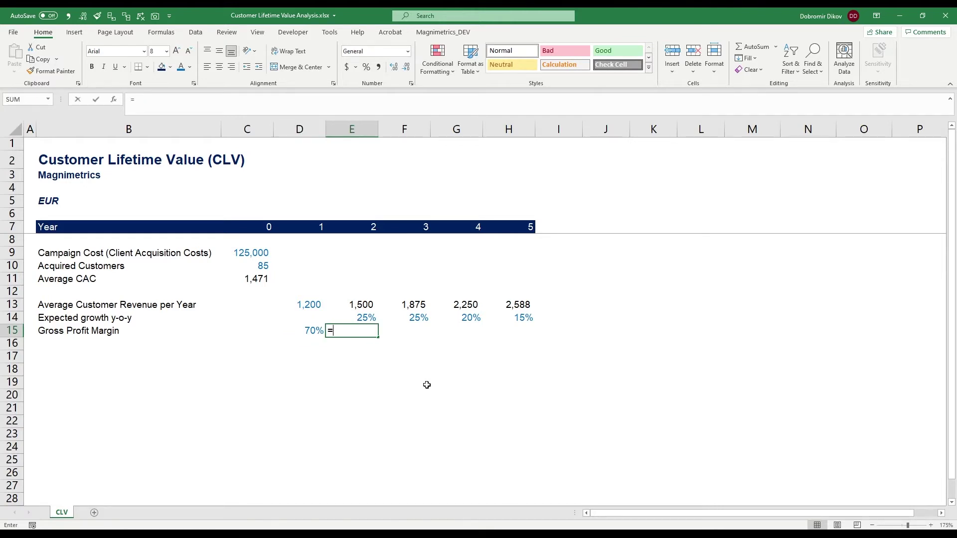
key("Left")
key("Return")
key("Up")
key("shift+Right")
key("shift+Right")
key("shift+Right")
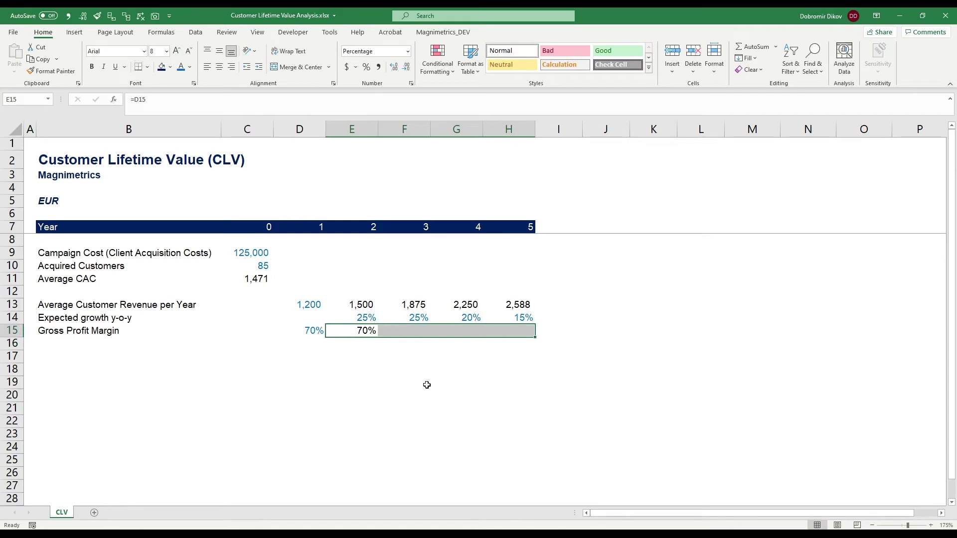
key("ctrl+r")
key("Down")
key("Left")
key("Left")
key("Left")
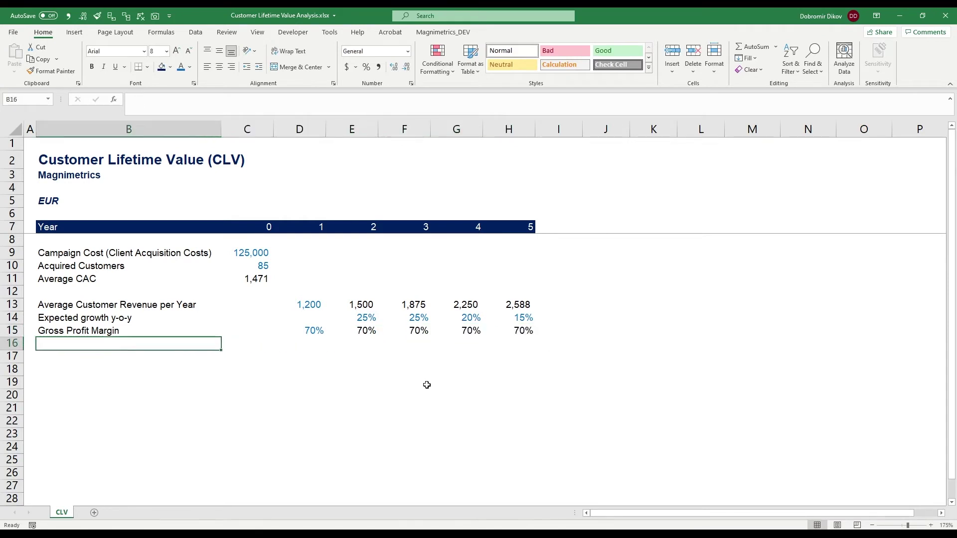
Label row 16 'Gross Profit' and make B16:H16 bold with a top and bottom border.
type("Gross Profit")
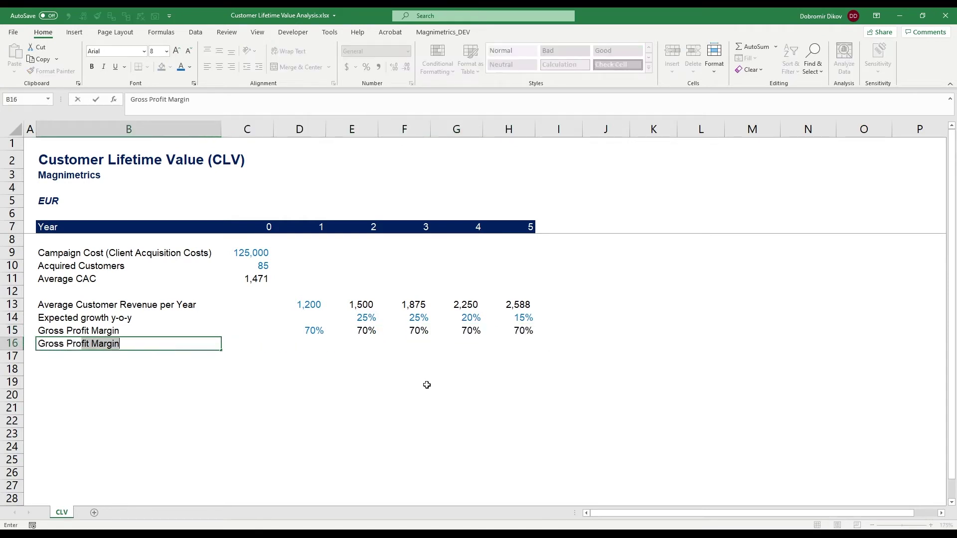
key("Delete")
key("Return")
key("Up")
key("shift+Right")
key("shift+Right")
key("shift+Right")
key("shift+Right")
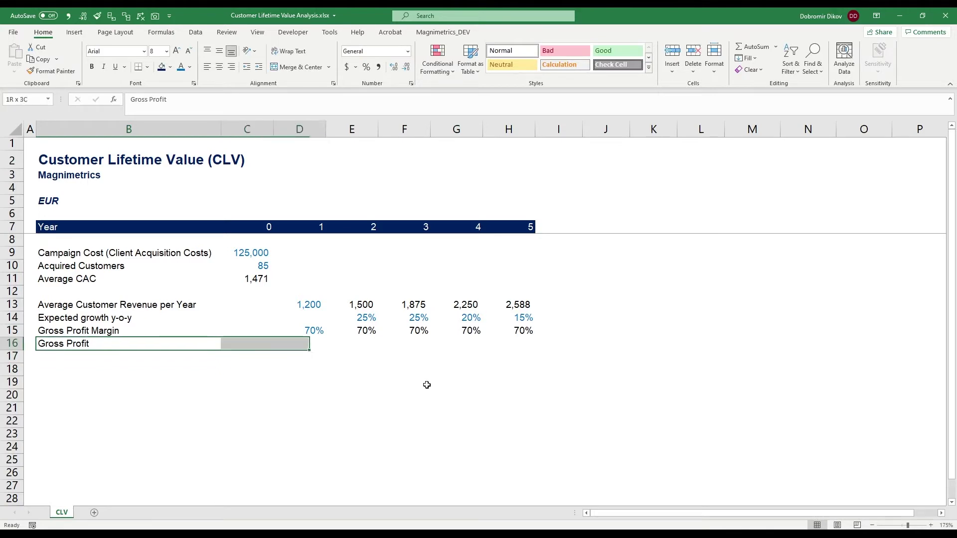
key("shift+Right")
key("shift+Right")
key("ctrl+b")
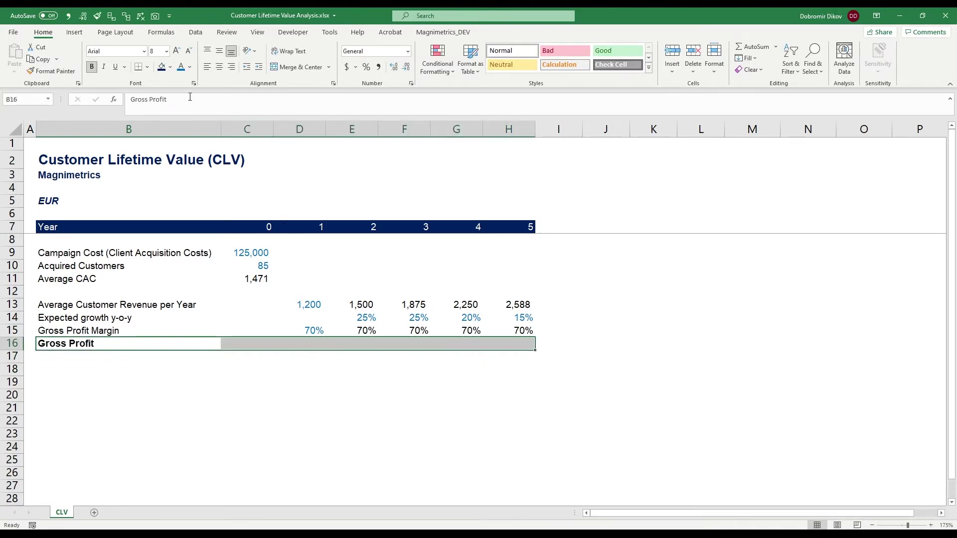
left_click(148, 67)
Enter =D13*D15 in D16 and fill right to H16, giving 840 up to 1,811.
left_click(300, 344)
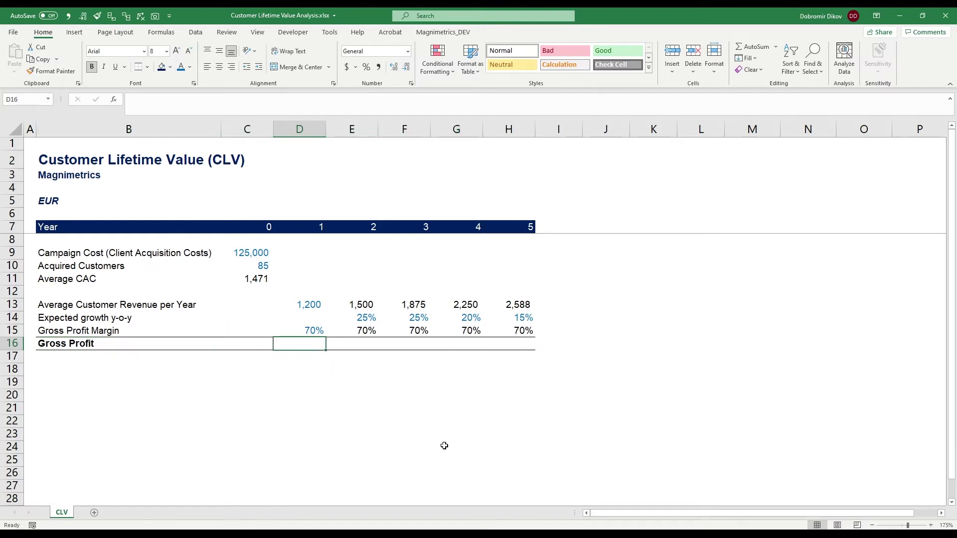
type("=")
key("Up")
key("Up")
key("Up")
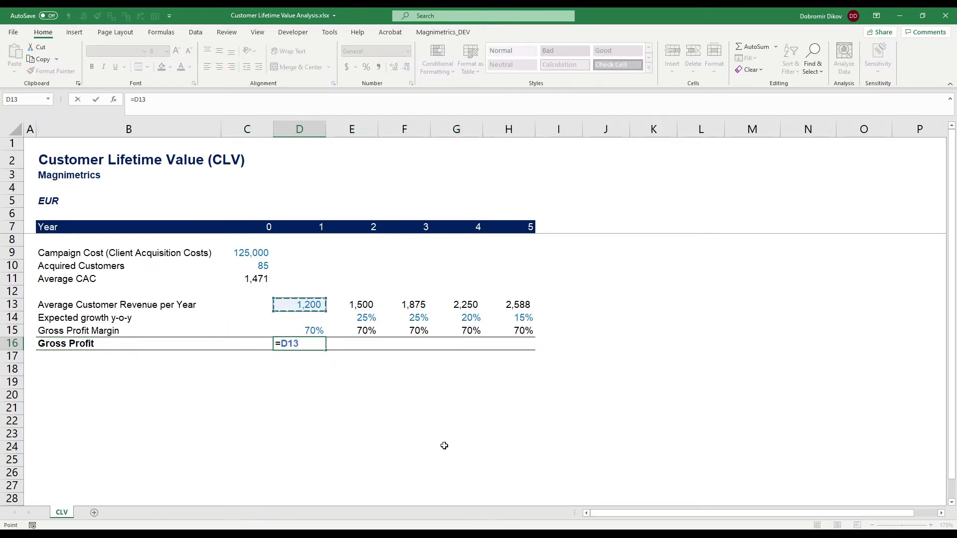
type("*")
key("Up")
key("Return")
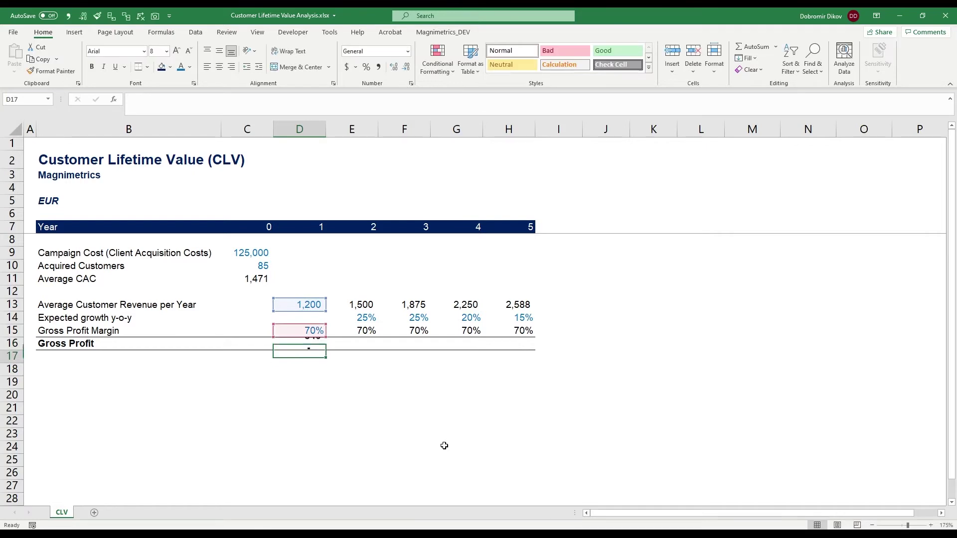
key("Up")
key("shift+Right")
key("shift+Right")
key("shift+Right")
key("shift+Right")
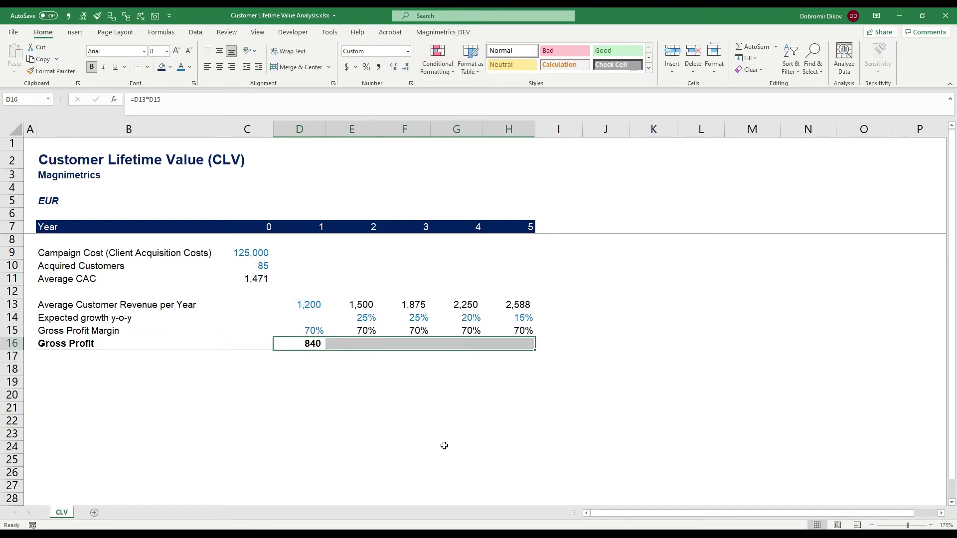
key("ctrl+r")
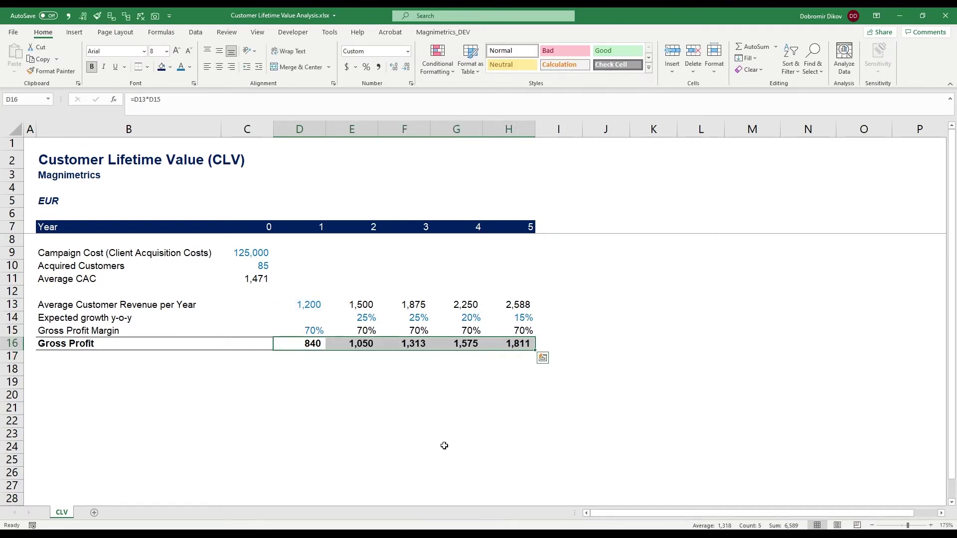
key("Down")
key("Down")
key("Left")
key("Left")
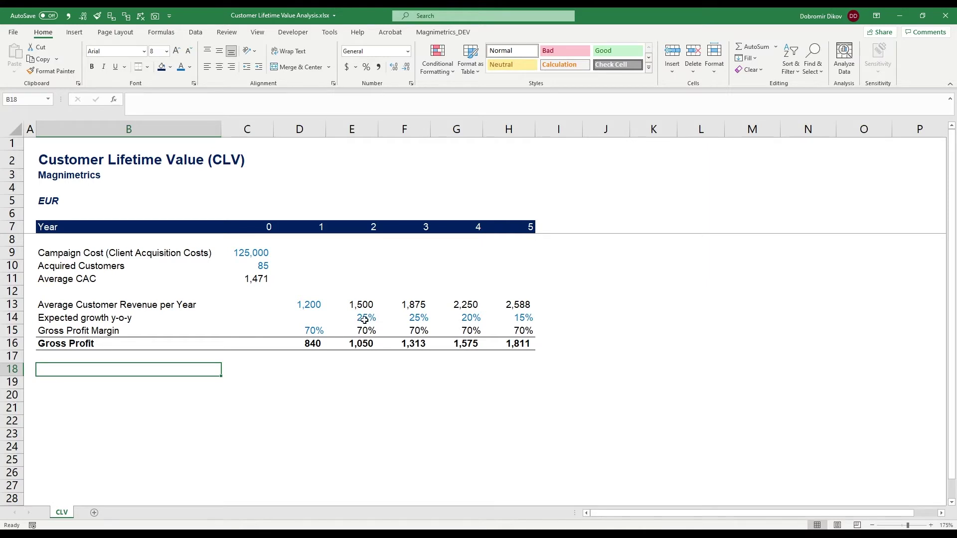
left_click_drag(368, 317, 507, 314)
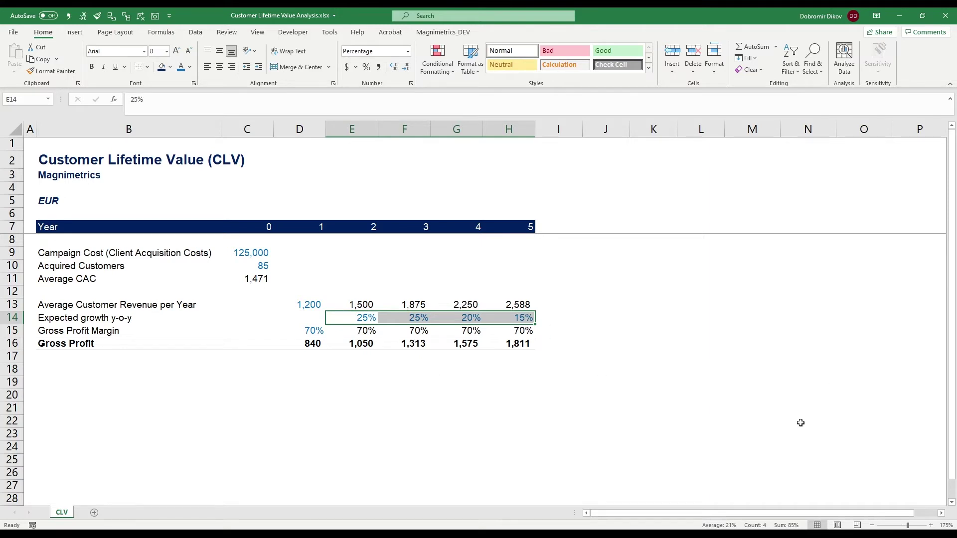
Label row 18 'Customer Retention Rate' and enter a blue 100% for year 1.
left_click(82, 370)
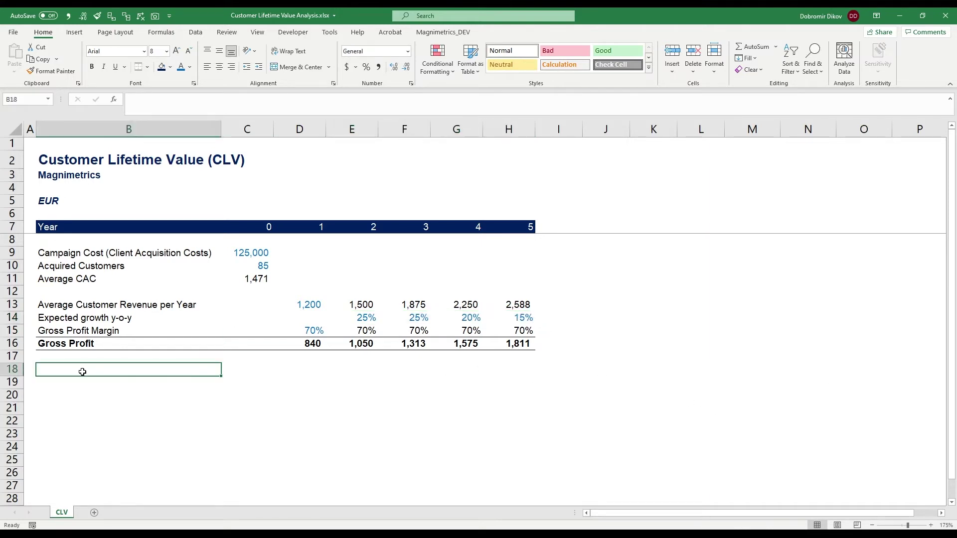
type("Customer Re")
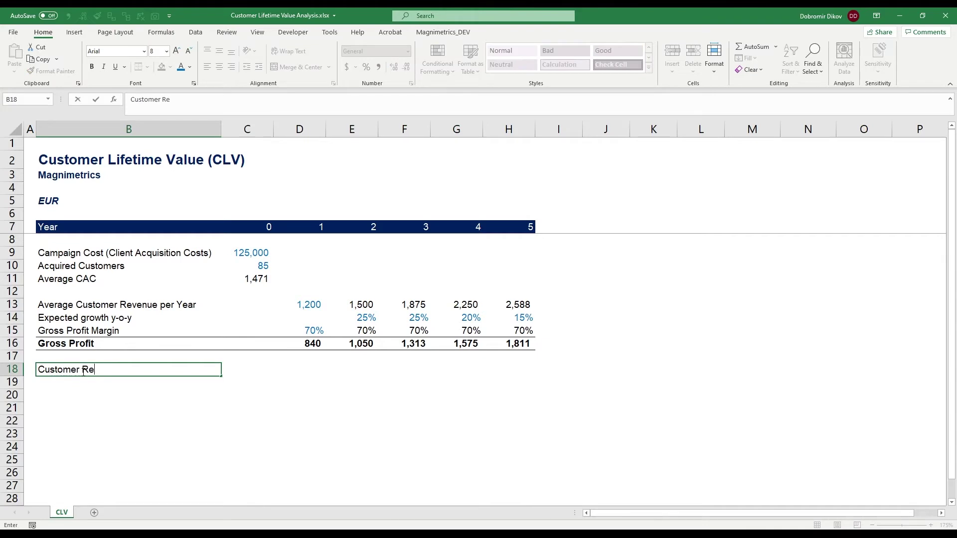
type("tention Rate")
key("Return")
key("Up")
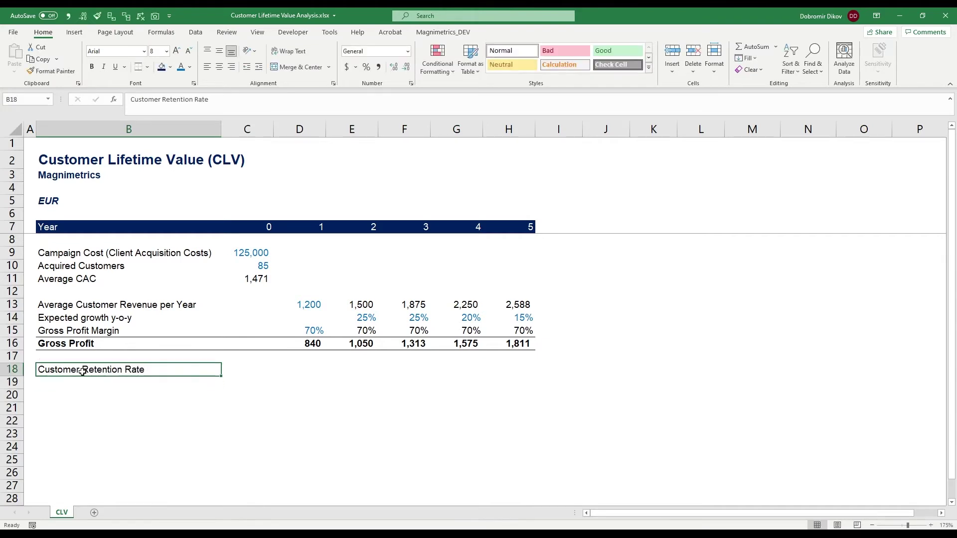
key("Right")
key("Right")
type("100")
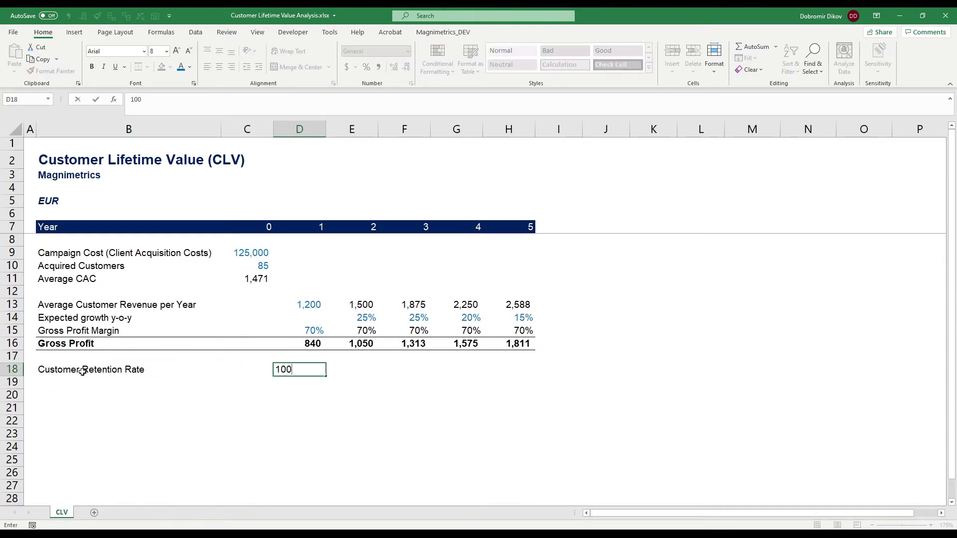
type("%")
key("ctrl+Return")
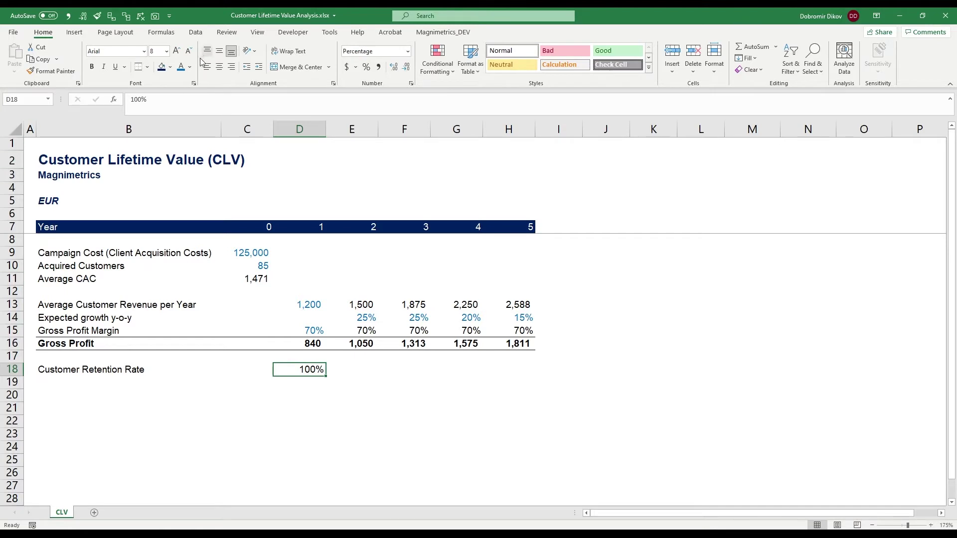
left_click(181, 67)
Copy the 100% retention across years 1–5 (D18:H18).
key("Right")
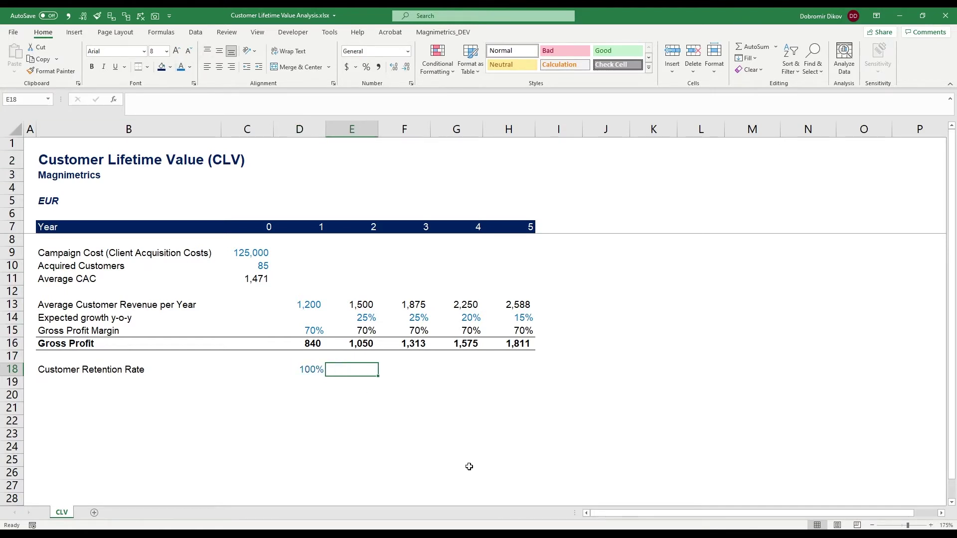
key("Left")
key("shift+Right")
key("shift+Right")
key("shift+Right")
key("shift+Right")
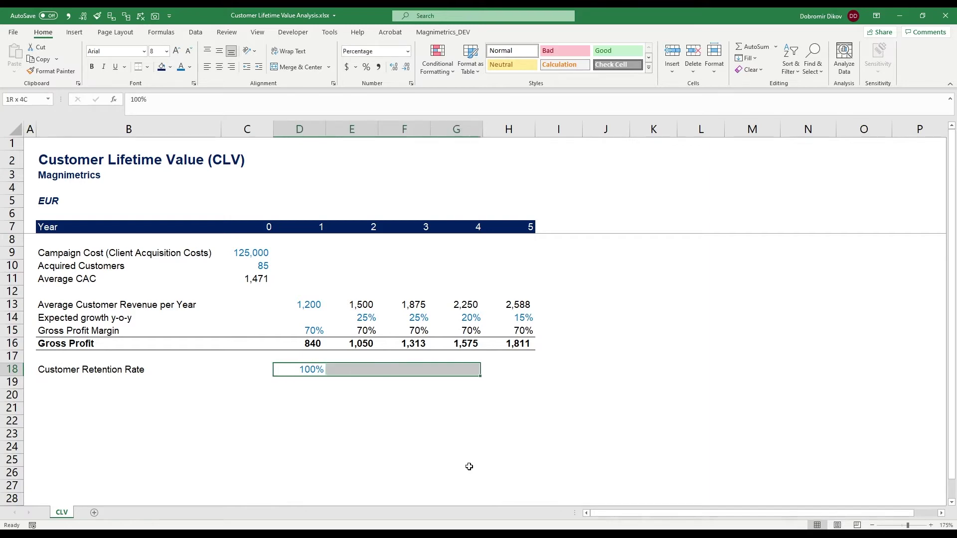
key("ctrl+r")
Overwrite years 2–5 retention with 60%, 70%, 75% and 80%.
key("Right")
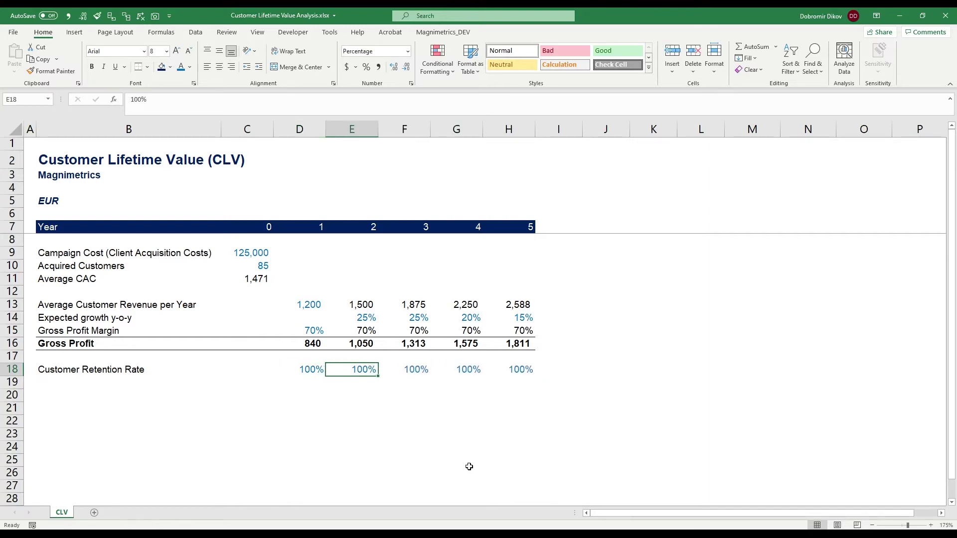
type("60")
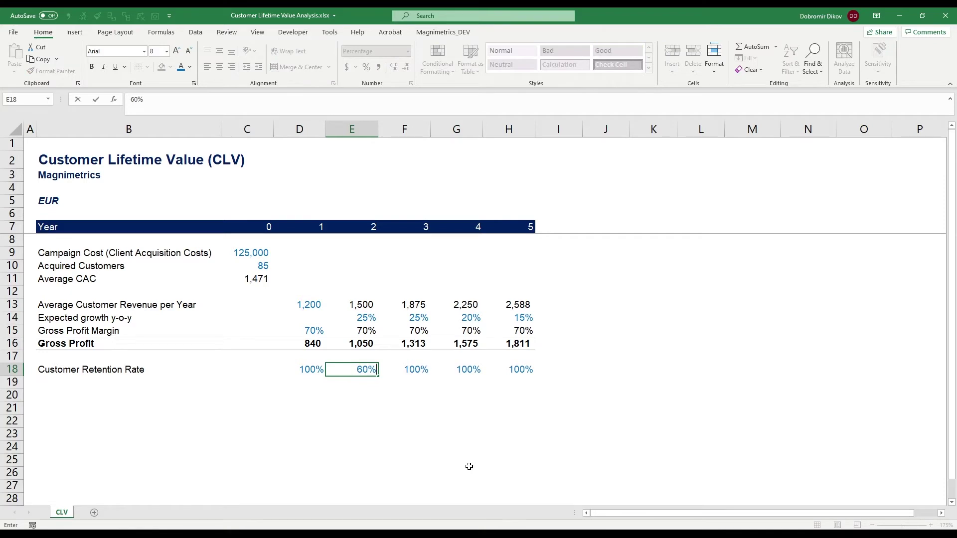
key("Right")
key("Left")
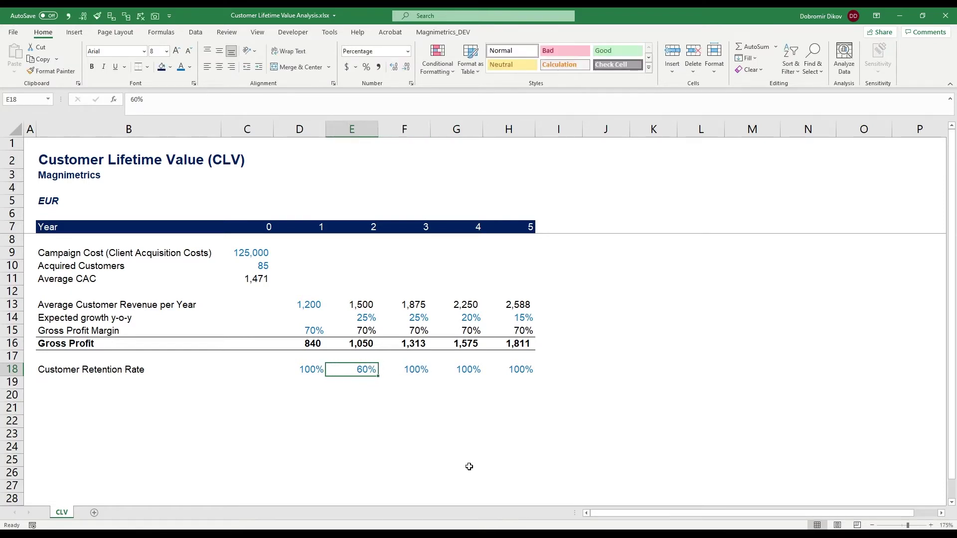
key("Right")
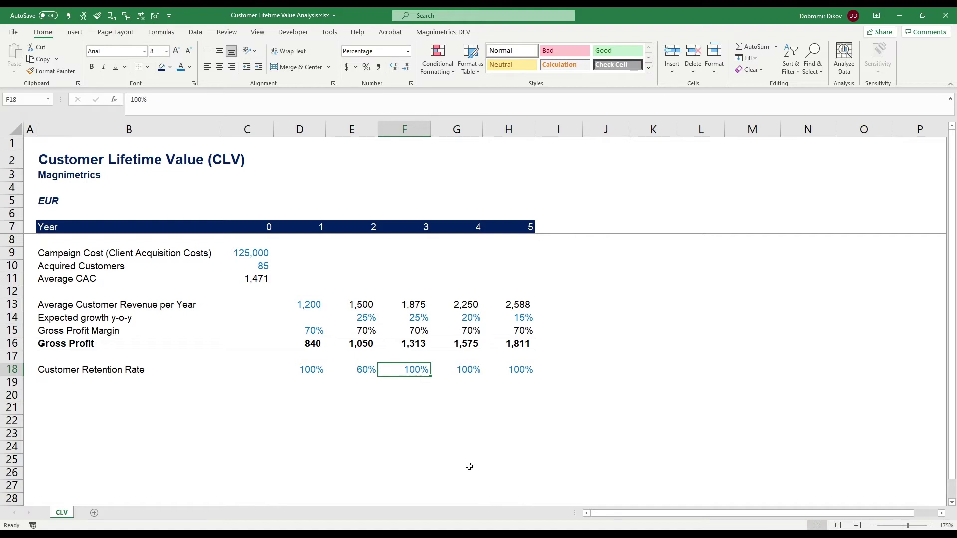
type("70")
key("Right")
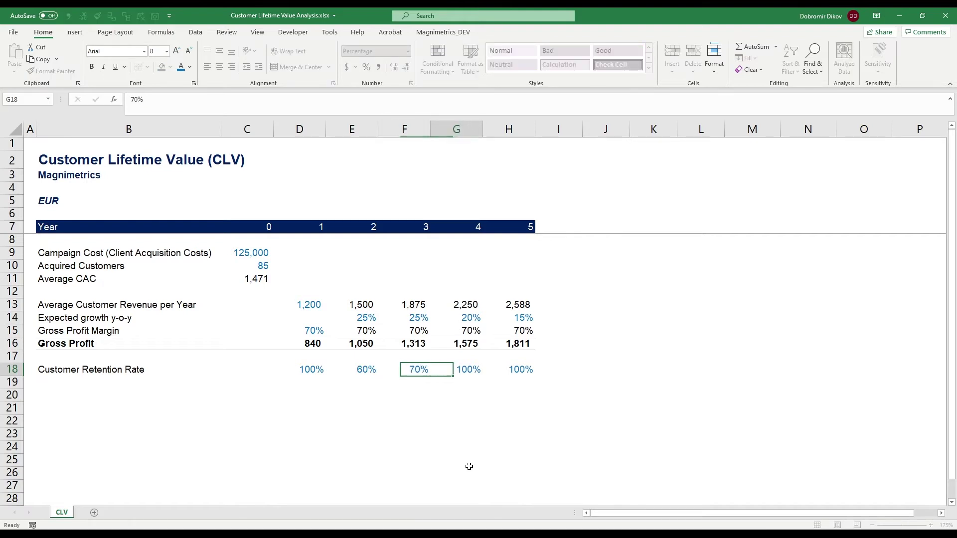
type("75")
key("Right")
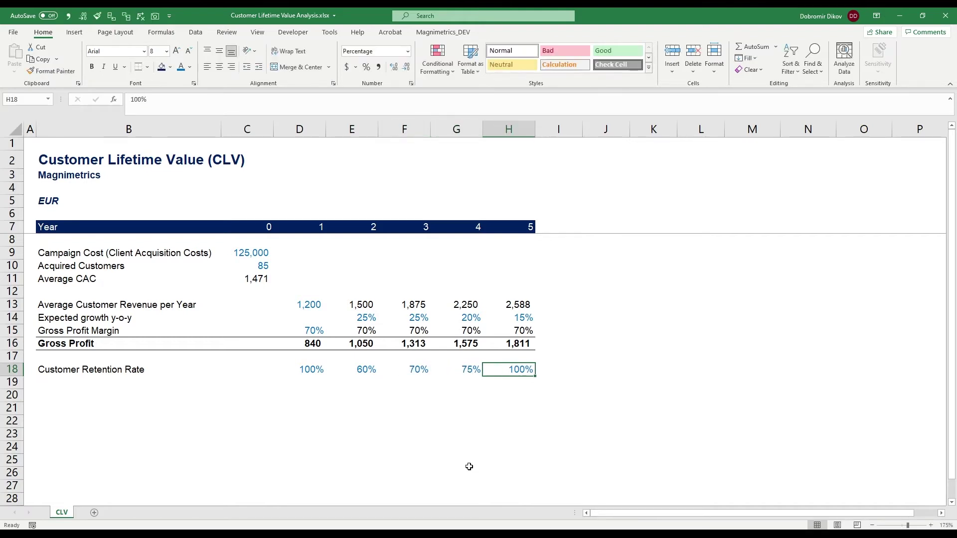
type("80")
key("Return")
Review the retention values along rows 18 and 19.
key("Up")
key("Left")
key("Left")
key("Left")
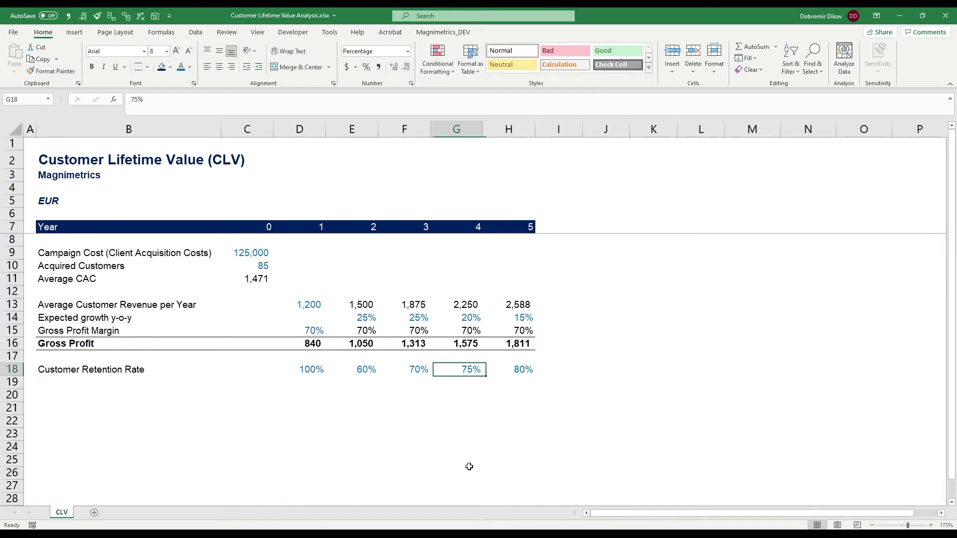
key("Right")
key("Right")
key("Right")
key("Left")
key("Left")
key("Left")
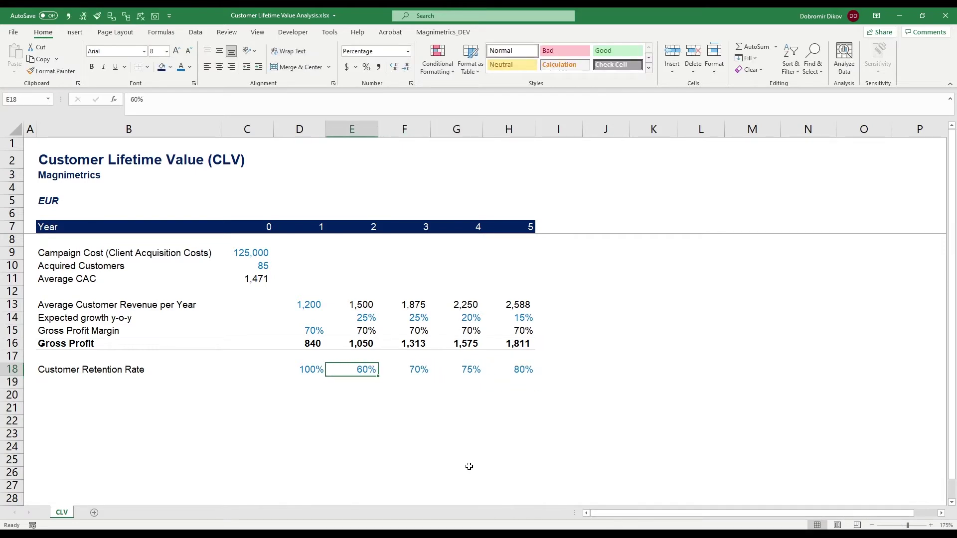
key("Right")
key("Down")
key("Up")
key("Down")
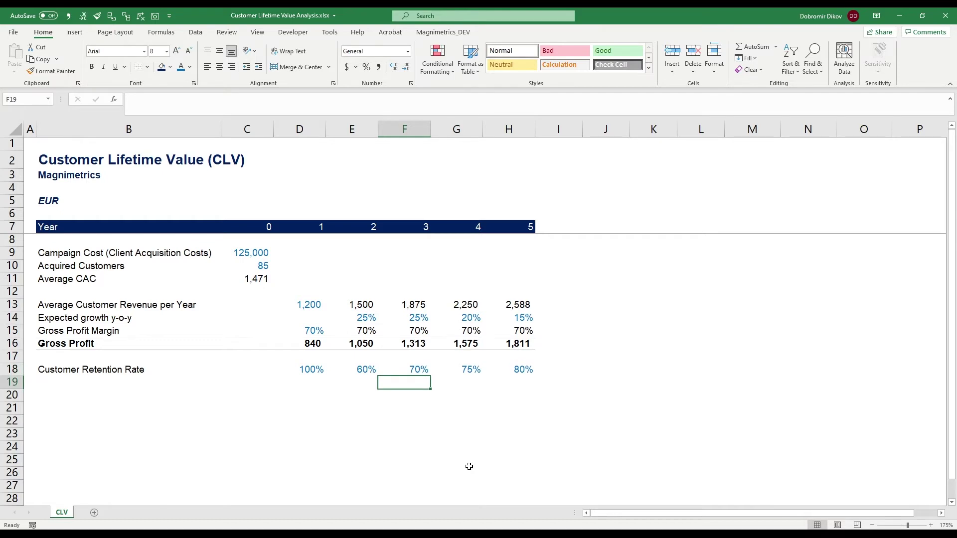
key("Left")
key("Left")
key("Left")
key("Left")
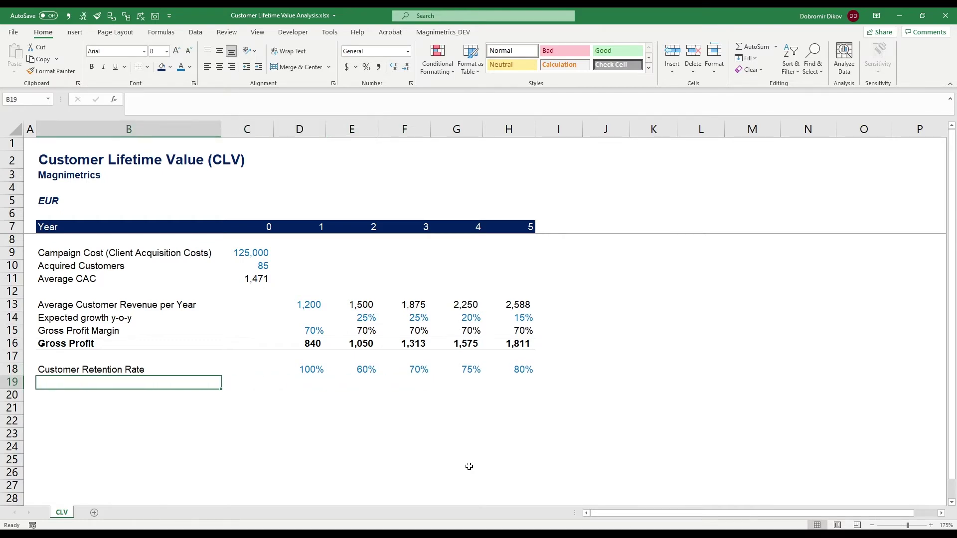
key("Right")
key("Right")
key("Up")
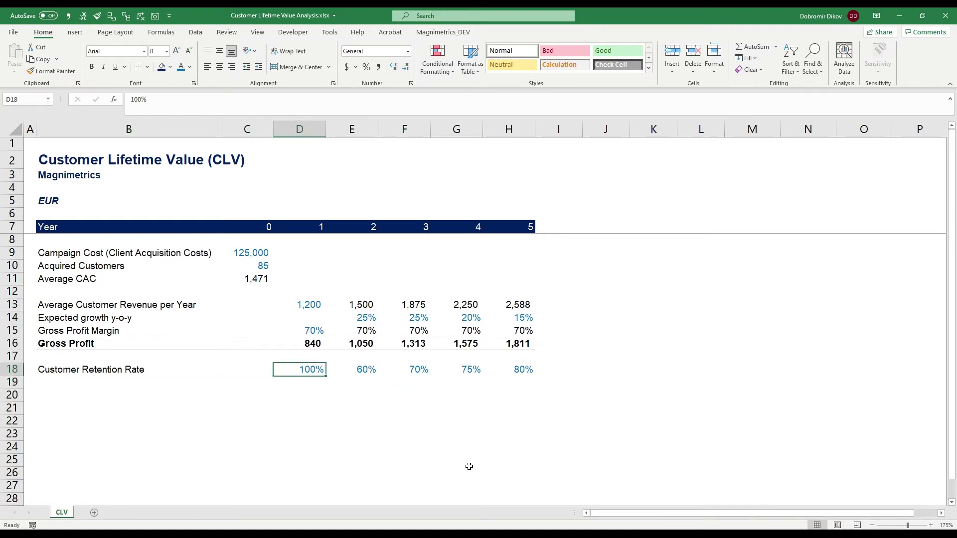
key("Right")
key("Right")
key("Right")
key("Left")
key("Left")
key("Left")
key("Down")
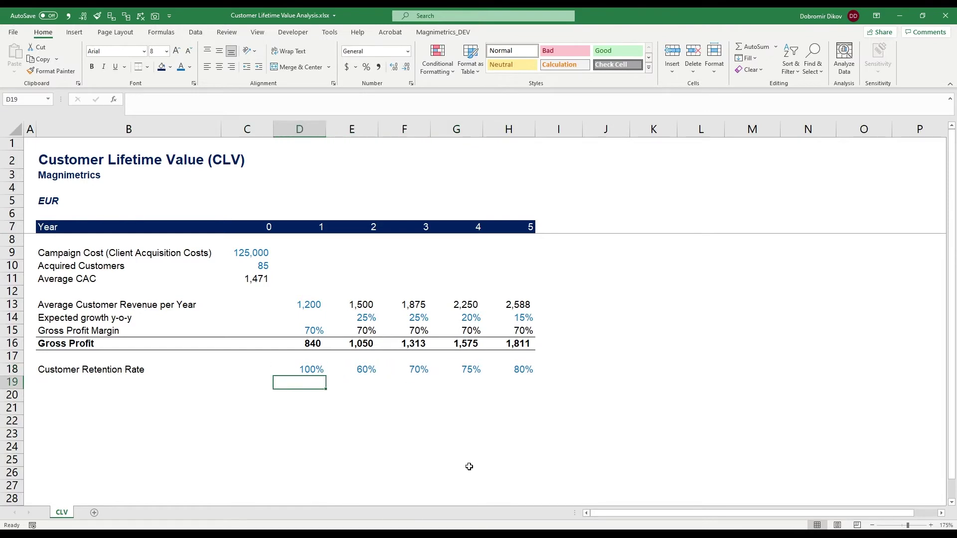
key("Left")
key("Left")
key("Left")
key("Right")
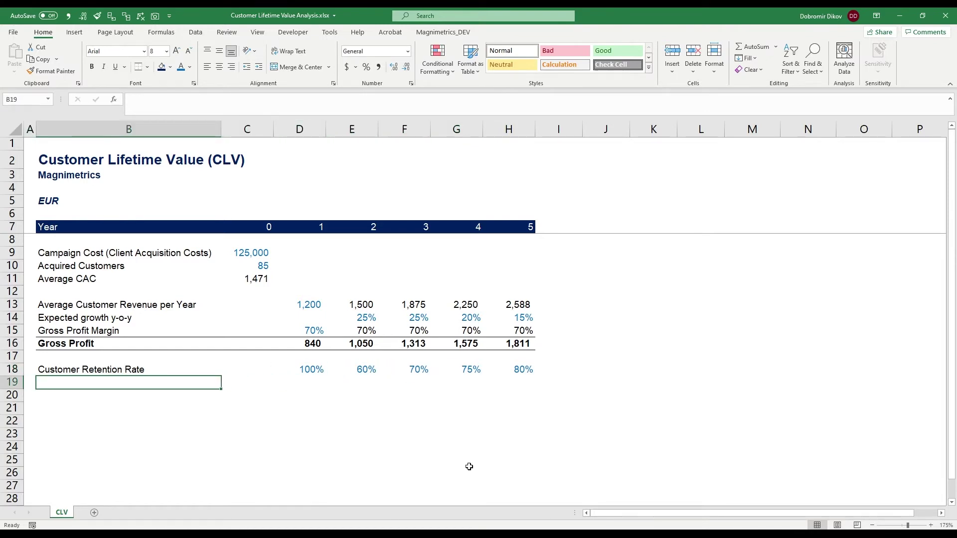
Label row 19 'Cumulative Retention Rate' and set year 1 to =D18 (100%).
type("Cumula")
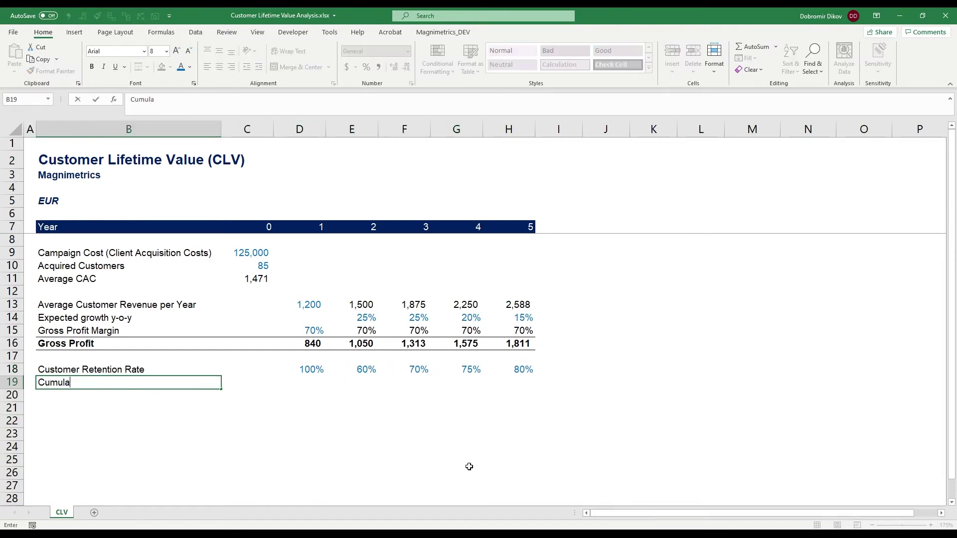
type("tive Retention ")
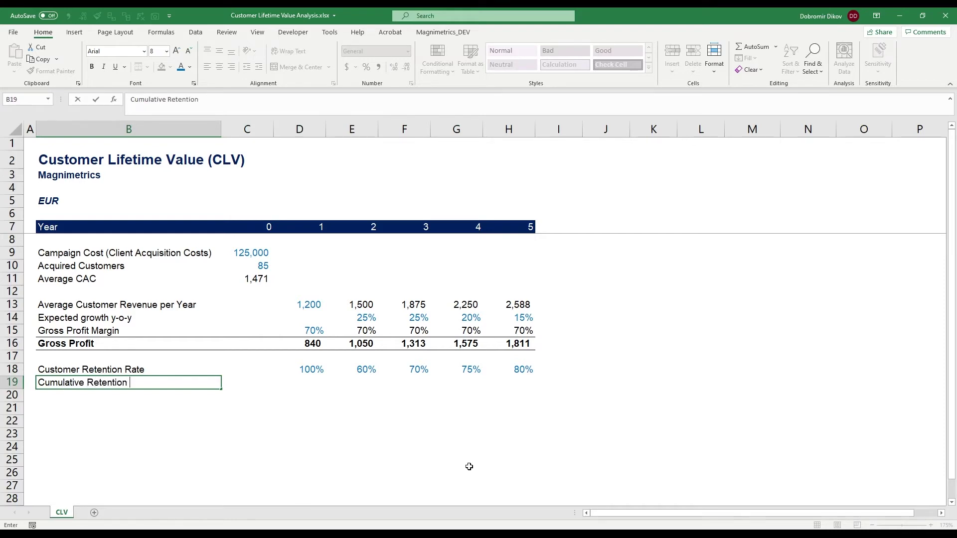
type("Rate")
key("Return")
key("Up")
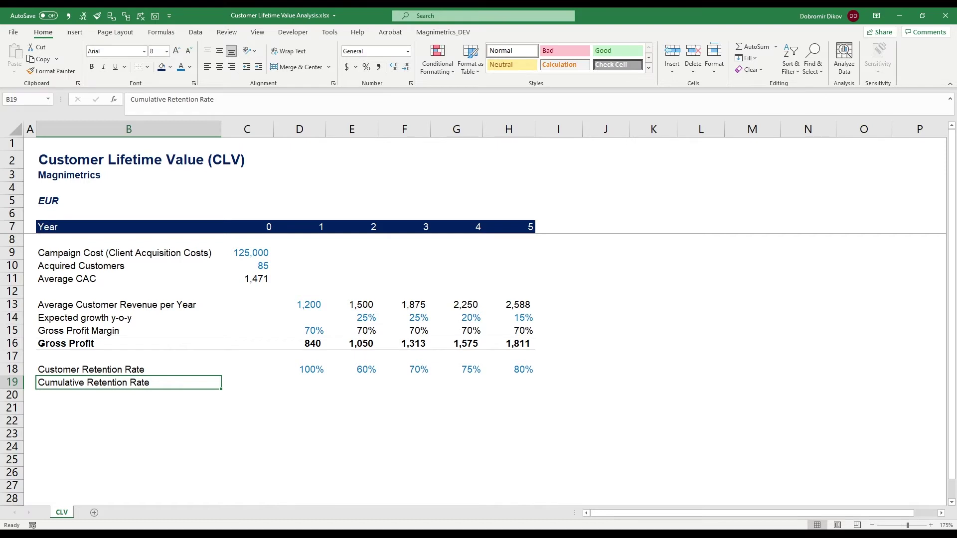
left_click(319, 384)
type("=")
key("Up")
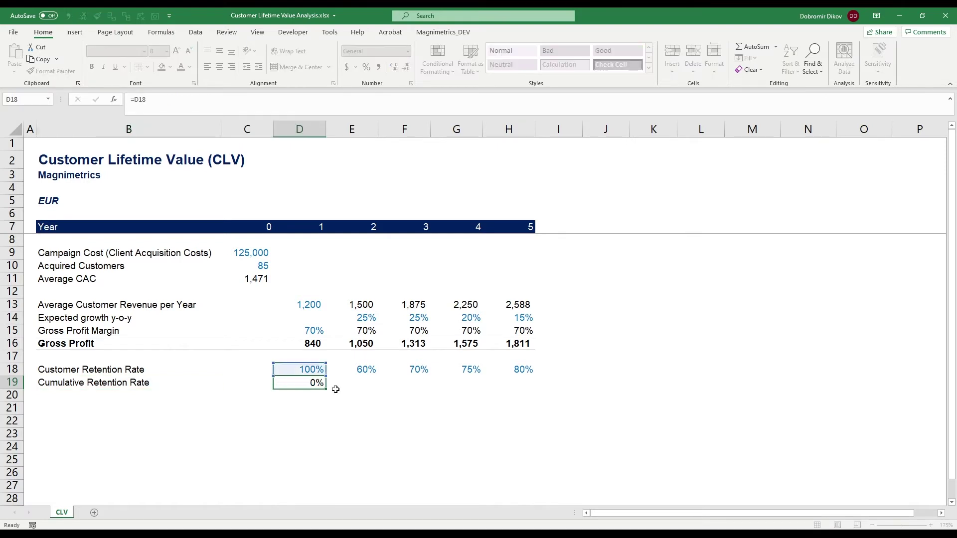
key("Return")
Enter =D19*E18 in E19, format as percent and fill right to H19 (60% to 25%).
key("Up")
key("Right")
type("=")
key("Left")
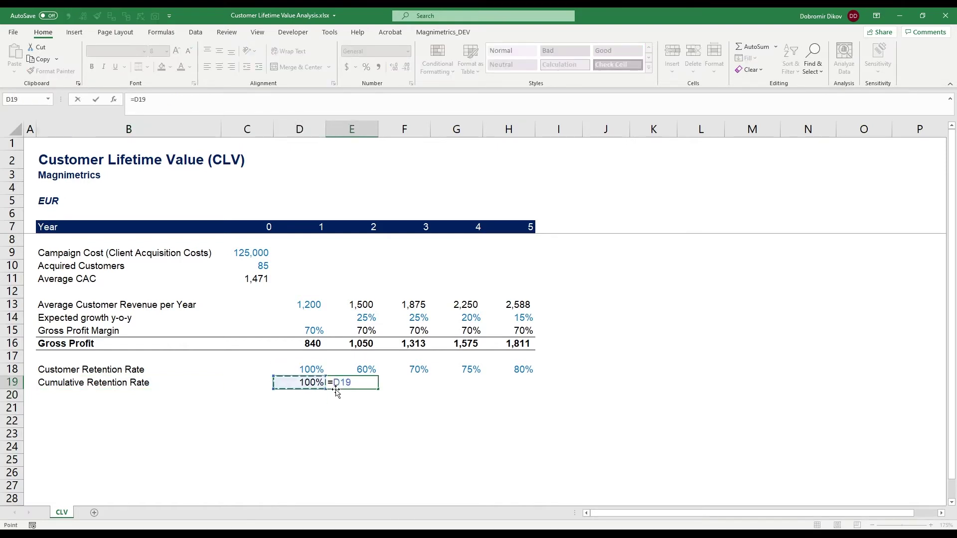
type("*")
key("Up")
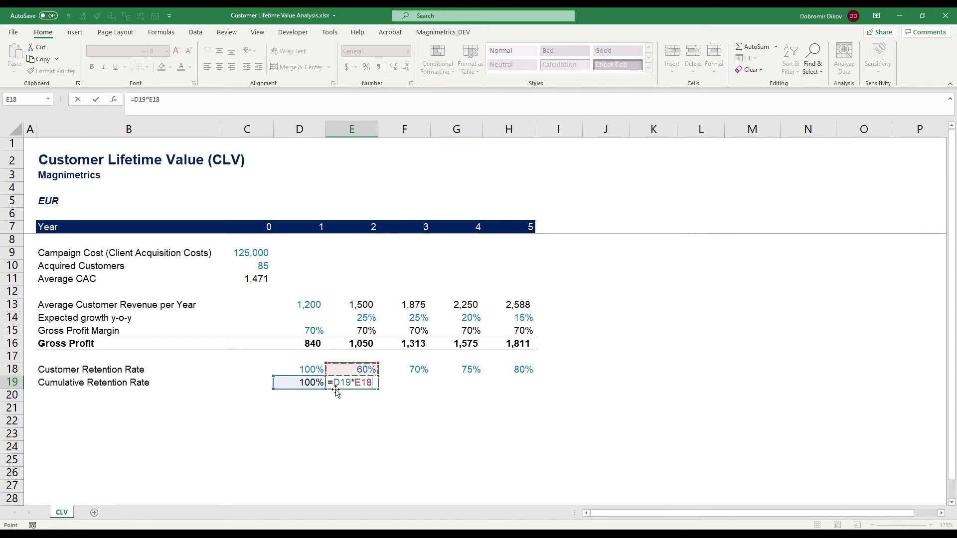
key("Return")
key("Up")
key("ctrl+shift+5")
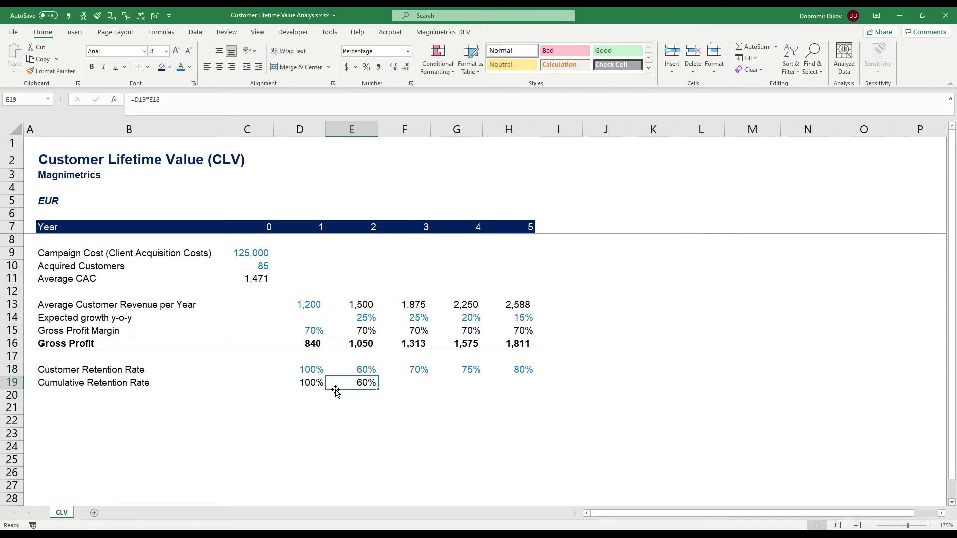
key("shift+Right")
key("shift+Right")
key("shift+Right")
key("ctrl+r")
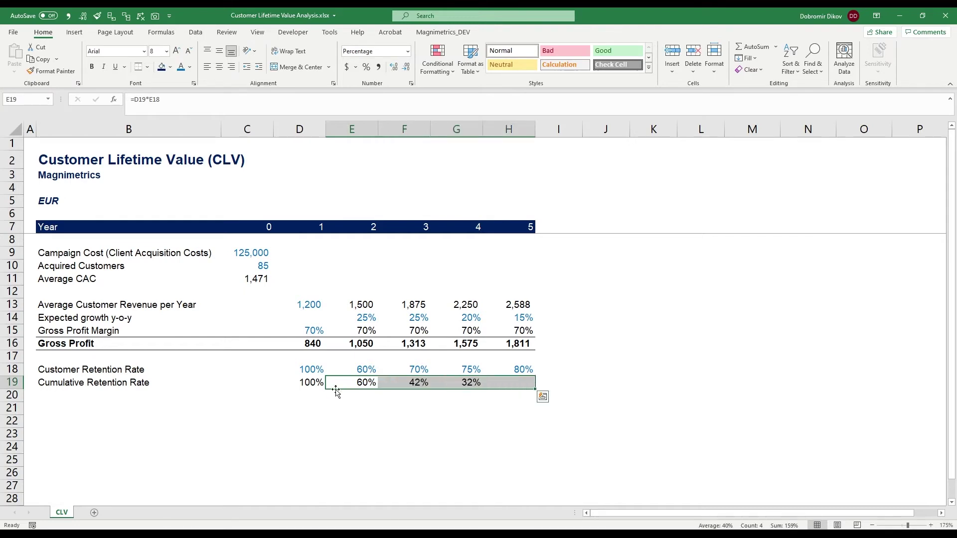
Check each year's cumulative retention formula along row 19.
key("Left")
key("Right")
key("Right")
key("Right")
key("Right")
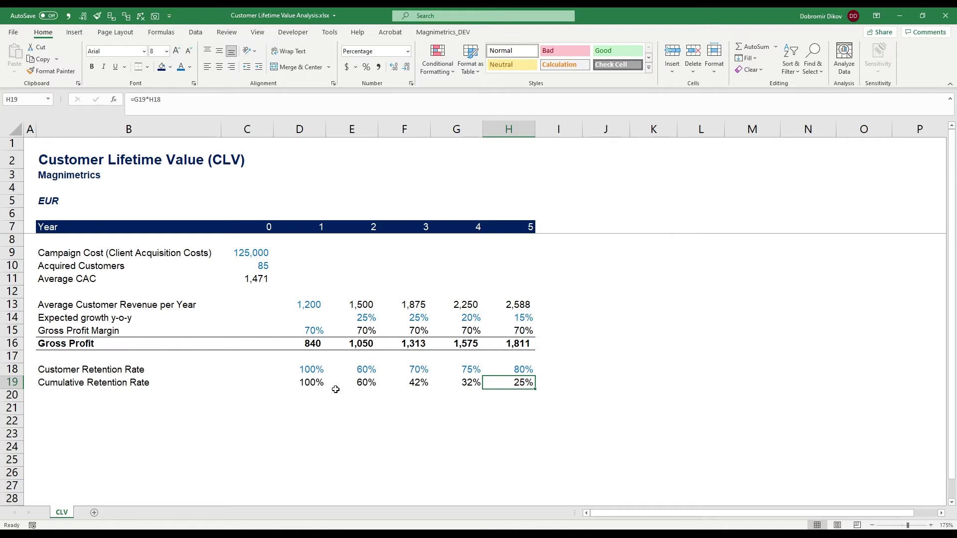
key("Left")
key("Left")
key("Left")
key("Left")
key("Down")
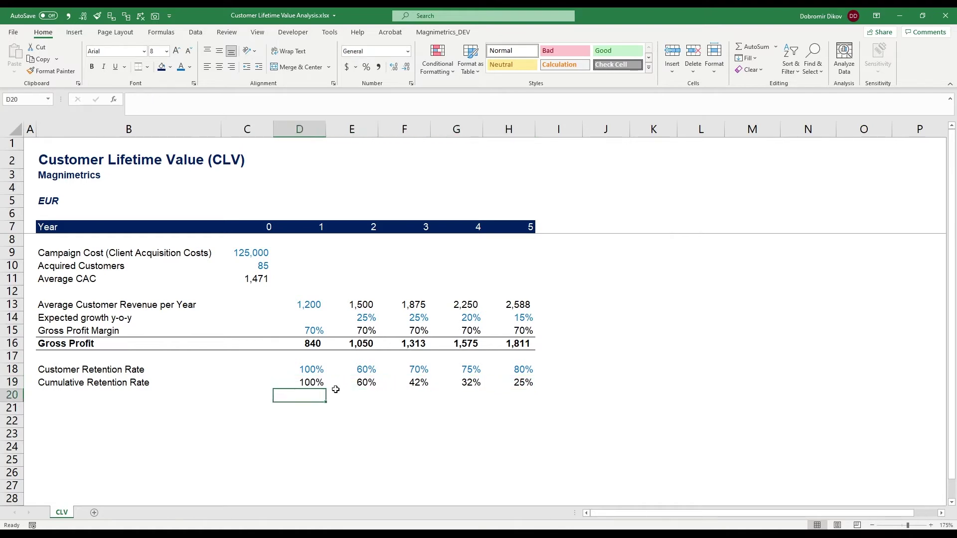
key("Left")
key("Left")
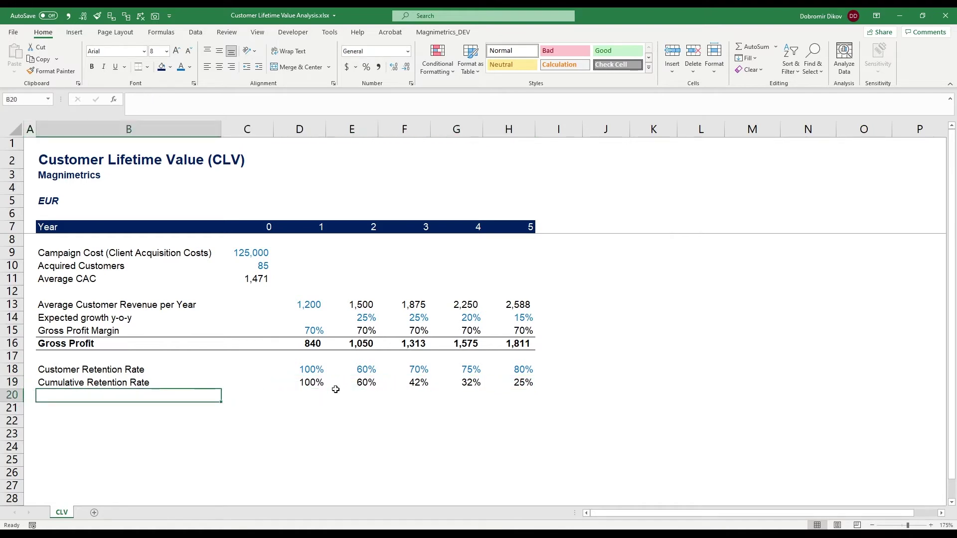
Label row 20 'Estimated Customer Profit' and copy the Gross Profit row's bold, bordered formatting onto it.
type("Estimated")
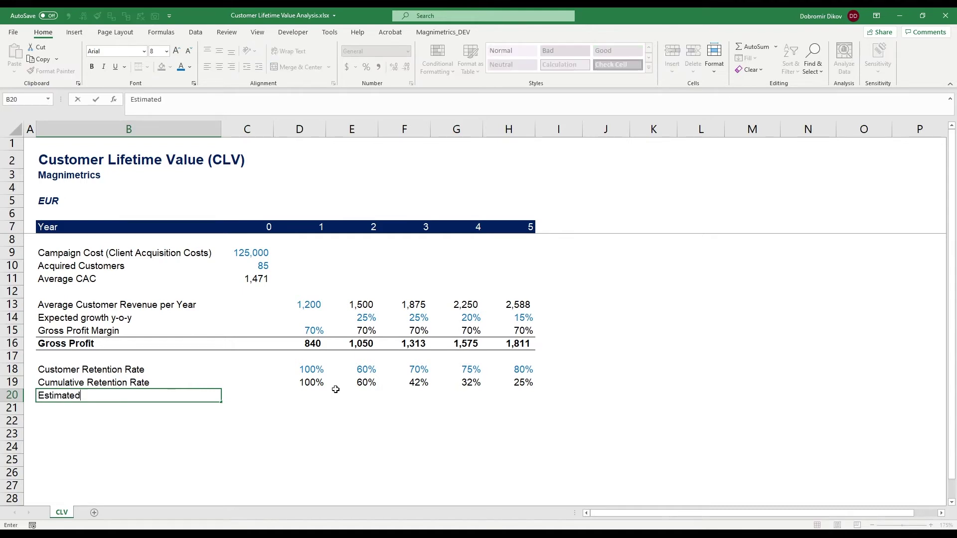
type(" Customer Profit")
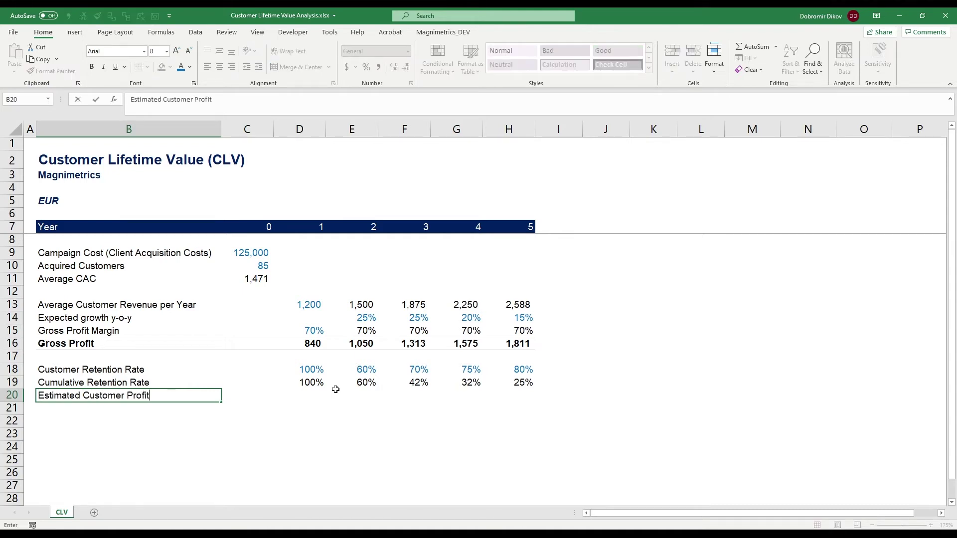
key("ctrl+Return")
key("shift+Right")
key("shift+Right")
key("Up")
key("Up")
key("Up")
key("Up")
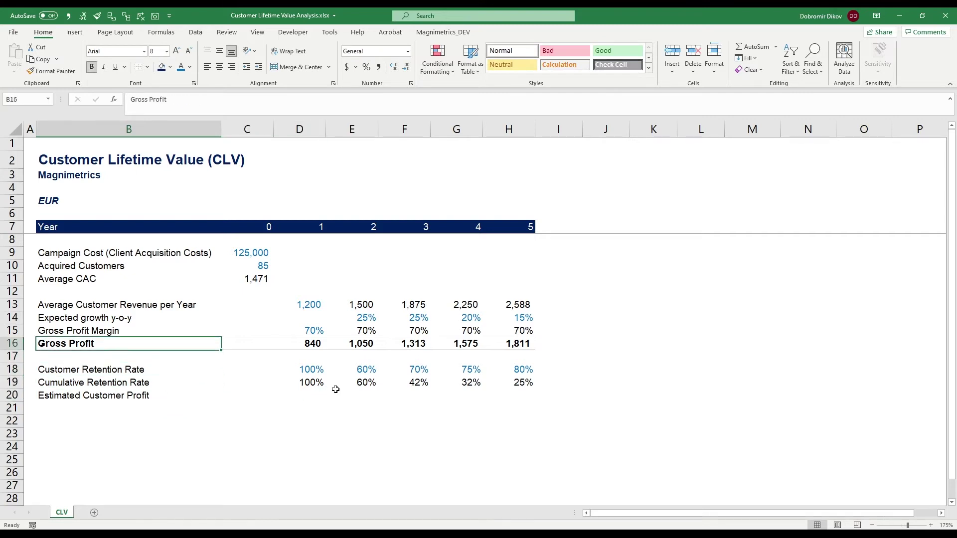
key("shift+Right")
key("shift+Right")
key("shift+Right")
key("shift+Right")
key("shift+Right")
key("shift+Right")
key("alt+h")
key("f")
key("p")
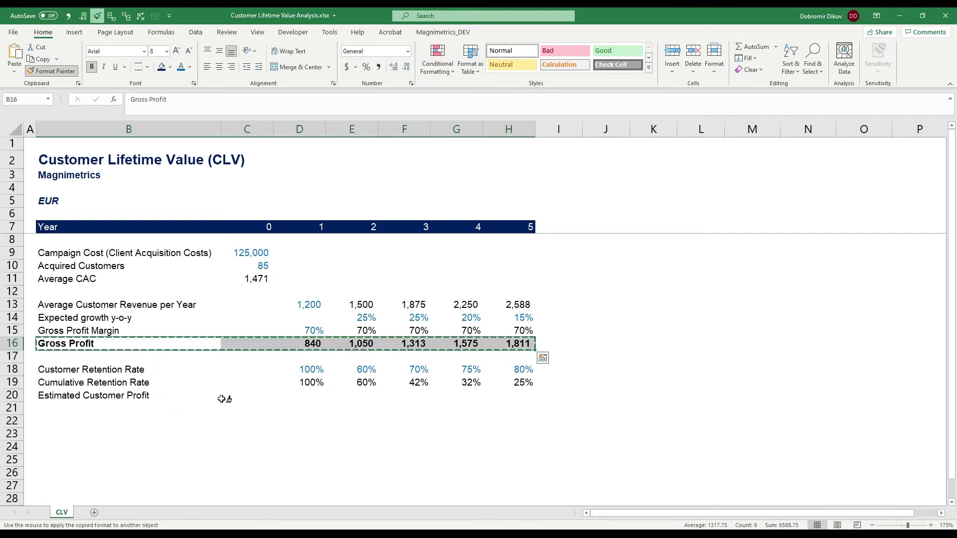
left_click(124, 398)
Enter =D19*D16 in D20 and fill right to H20, giving 840, 630, 551, 496, 456.
left_click(315, 396)
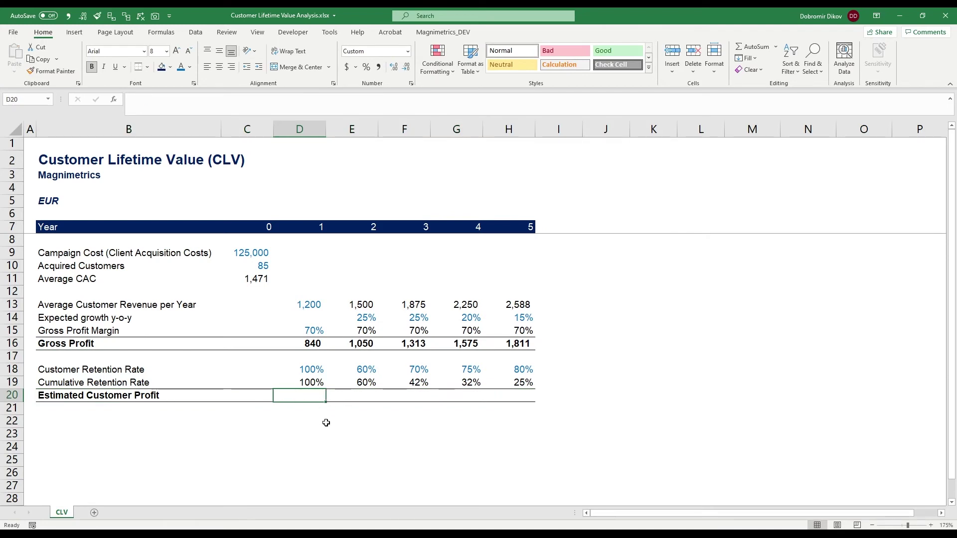
type("=")
key("Up")
type("*")
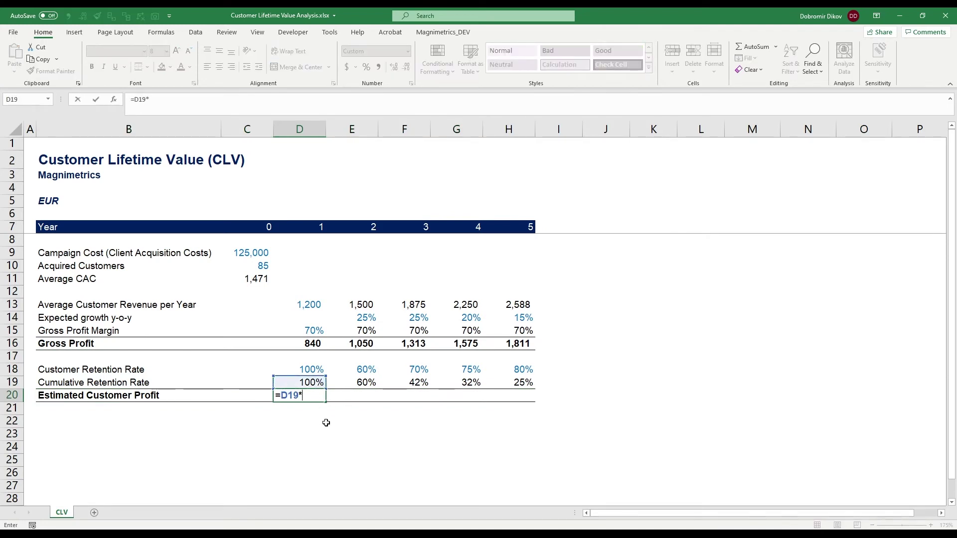
key("Up")
key("Up")
key("Up")
key("Up")
key("ctrl+Return")
key("shift+Right")
key("shift+Right")
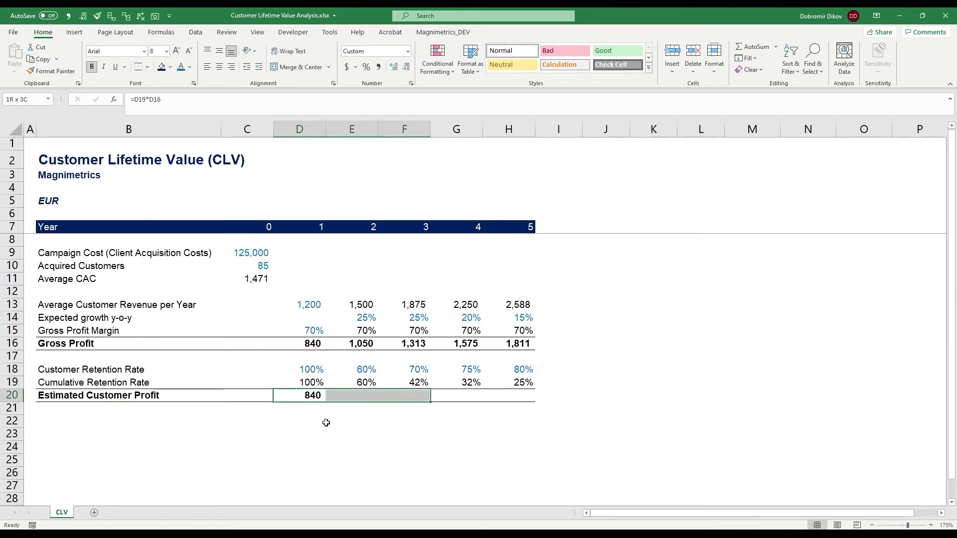
key("shift+Right")
key("shift+Right")
key("ctrl+r")
Inspect the year-1 and year-5 gross profit formulas.
left_click(90, 421)
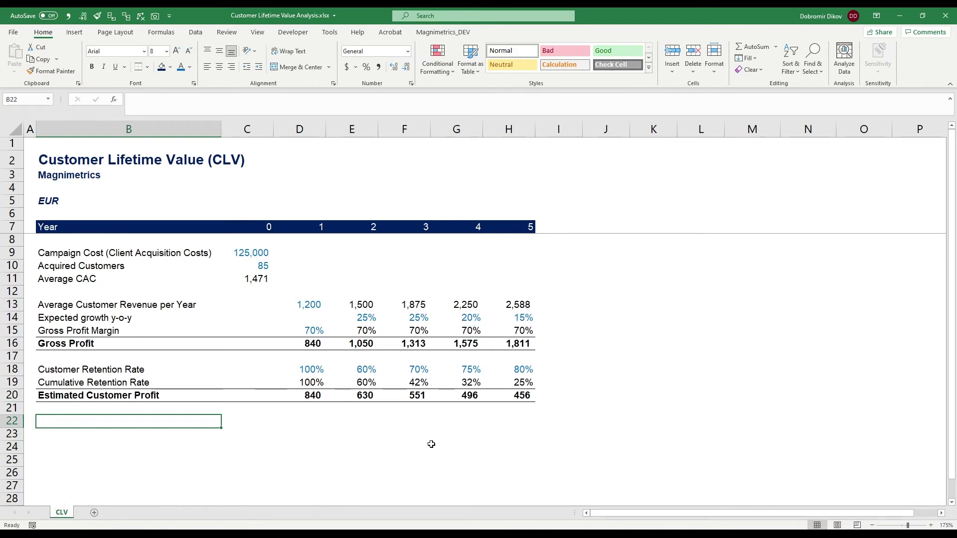
left_click(520, 344)
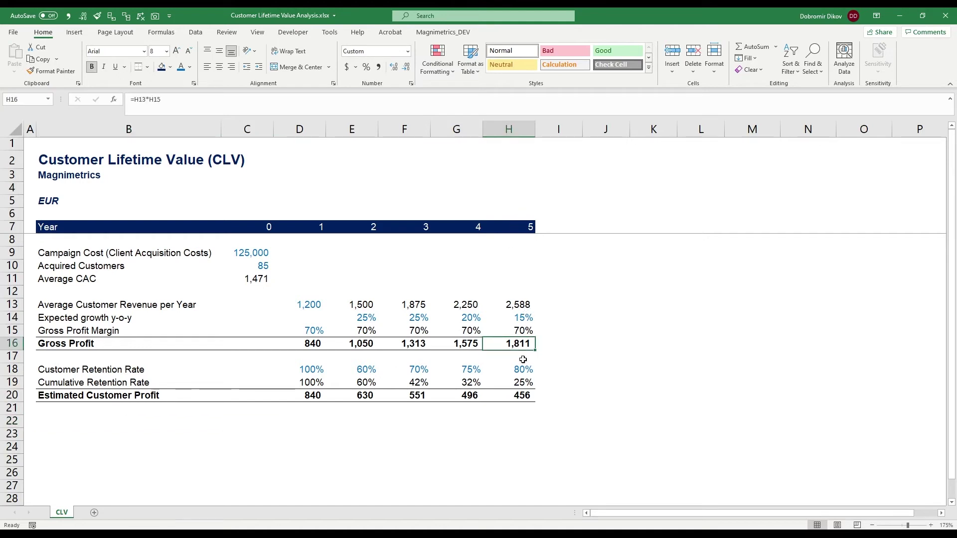
left_click(311, 347)
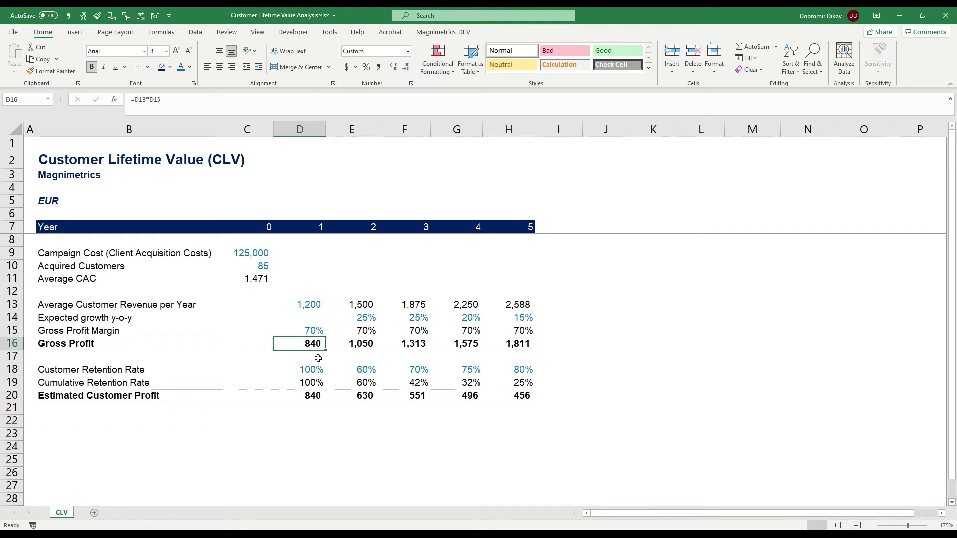
left_click(60, 418)
Label row 22 'Discount rate' and enter a blue 10% in D22.
type("Disc")
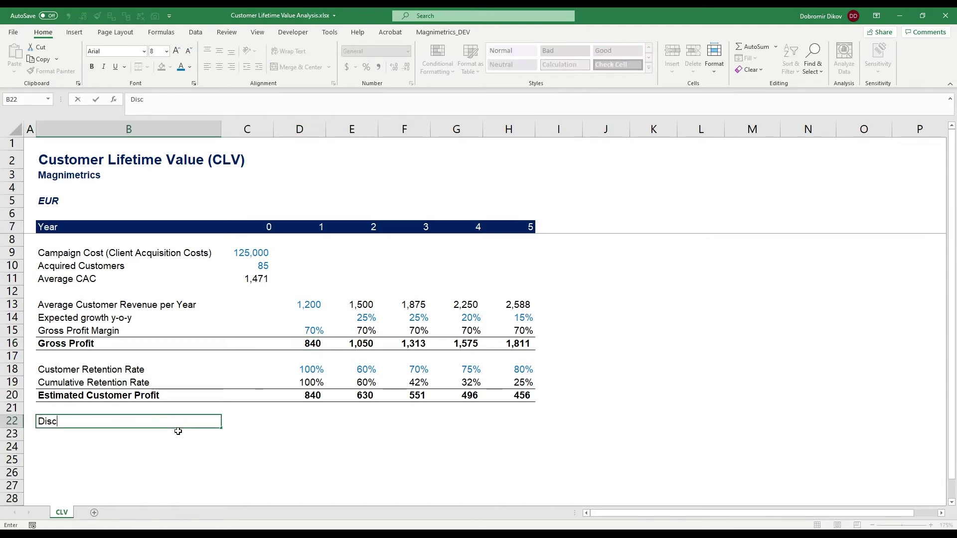
type("ount rate")
key("Return")
key("Up")
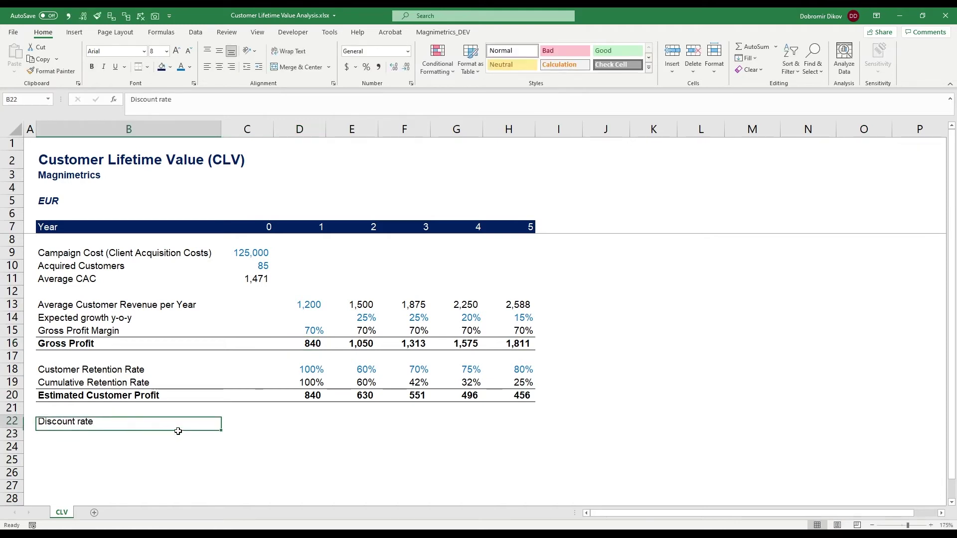
key("Right")
key("Right")
type("10")
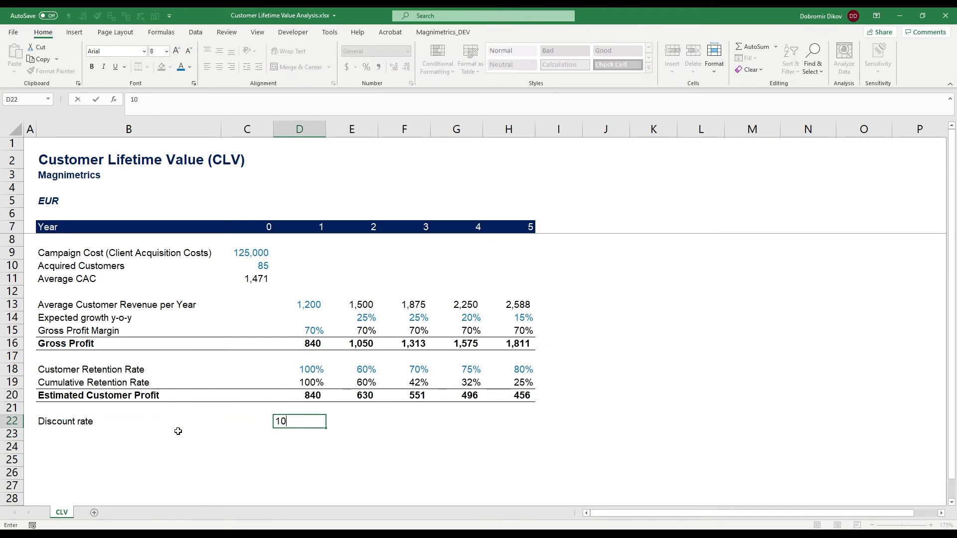
type("%")
key("Return")
key("Up")
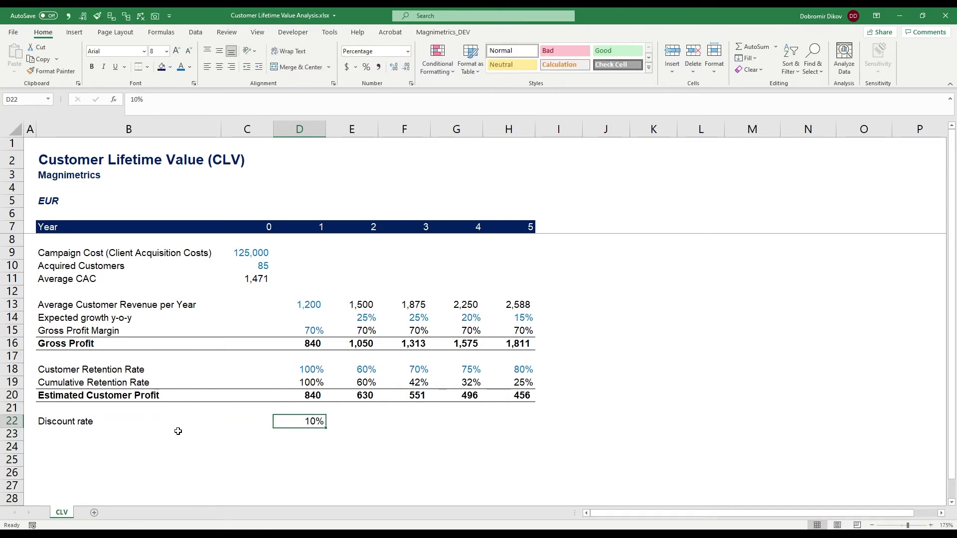
left_click(181, 67)
Link E22 to =D22 and fill right to H22 so 10% carries through year 5.
key("Right")
type("=")
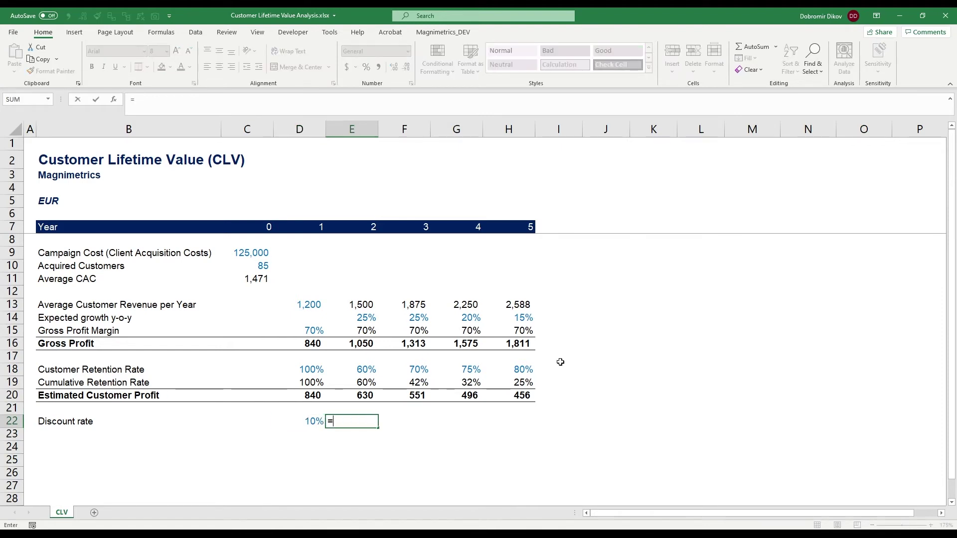
key("Left")
key("Return")
key("Up")
key("shift+Right")
key("shift+Right")
key("shift+Right")
key("ctrl+r")
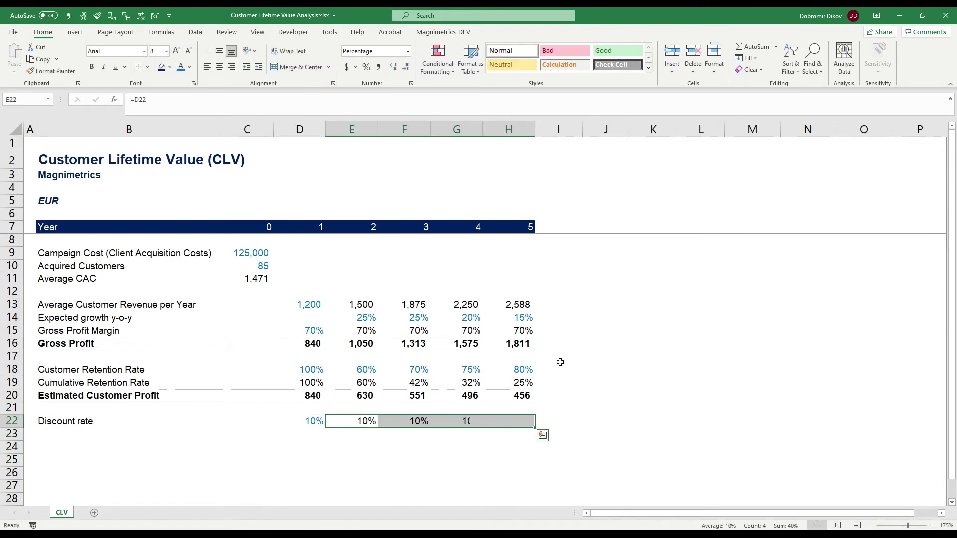
key("Down")
key("Left")
key("Left")
key("Left")
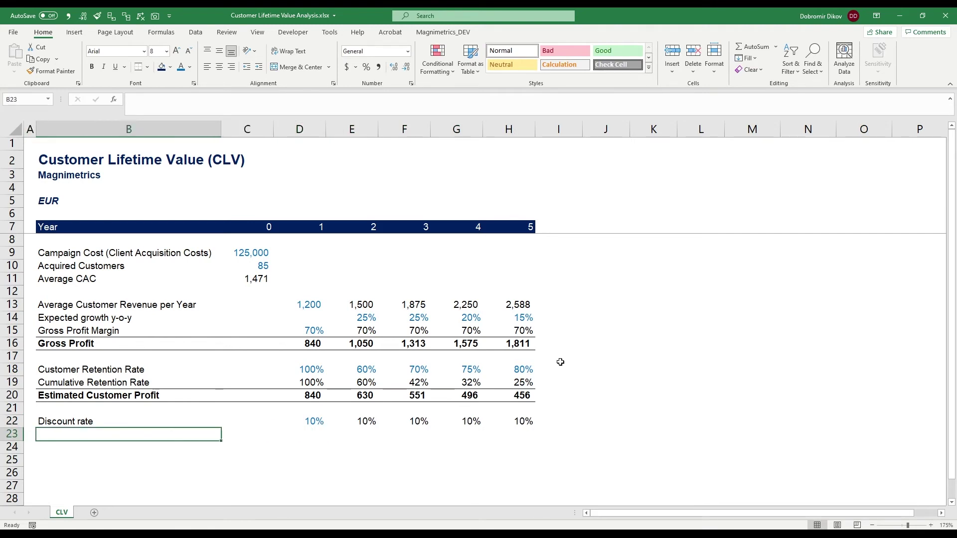
key("Right")
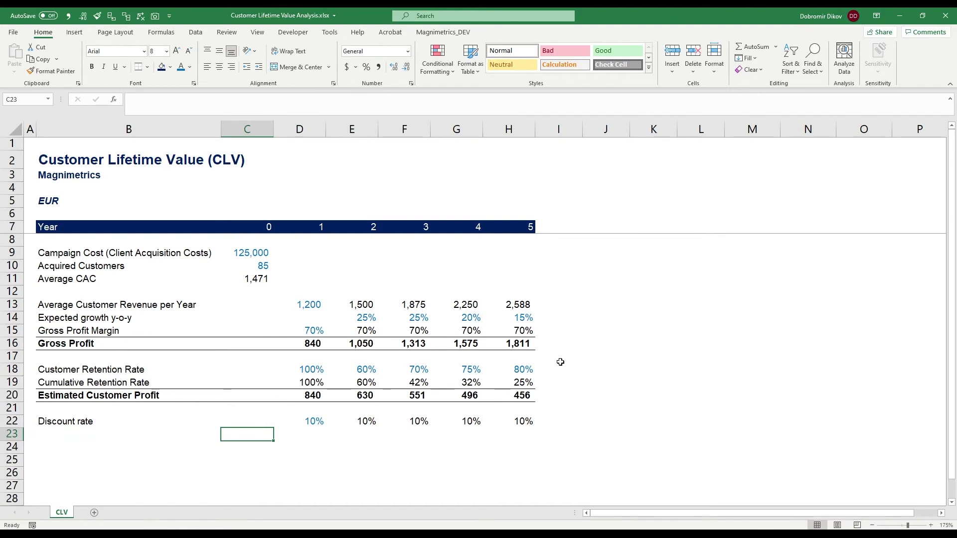
Label row 23 'Discount factor' and enter 1 as the year 0 factor in C23.
key("Left")
type("Disc")
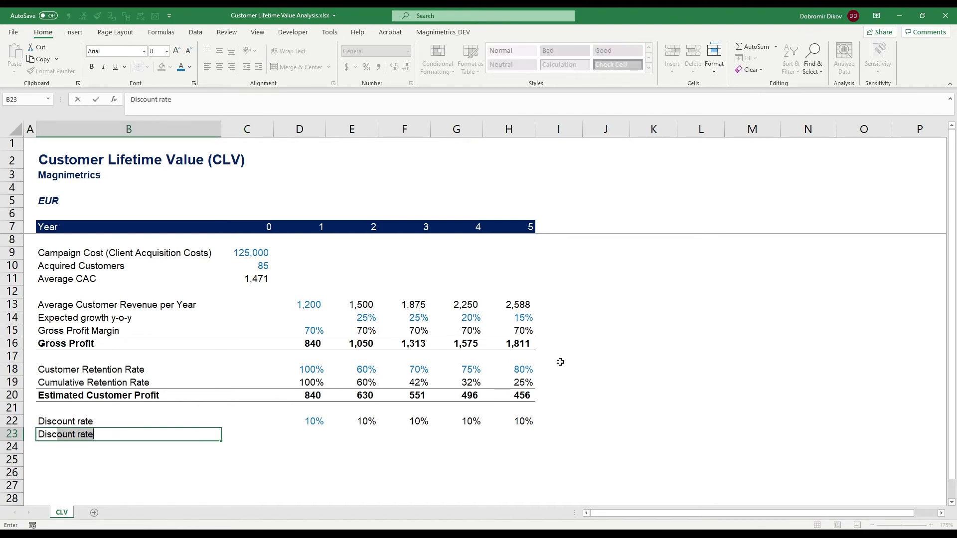
type("ount factor")
key("Return")
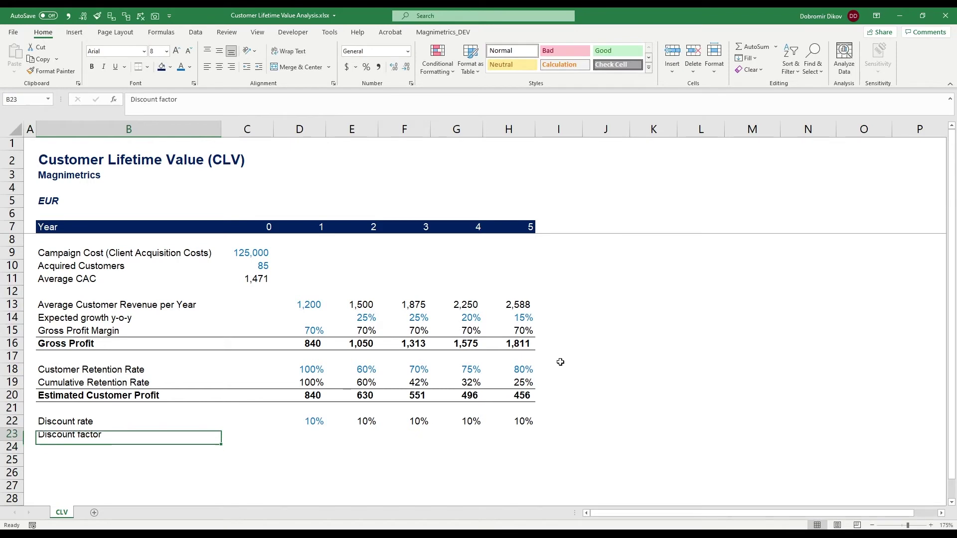
key("Right")
key("Right")
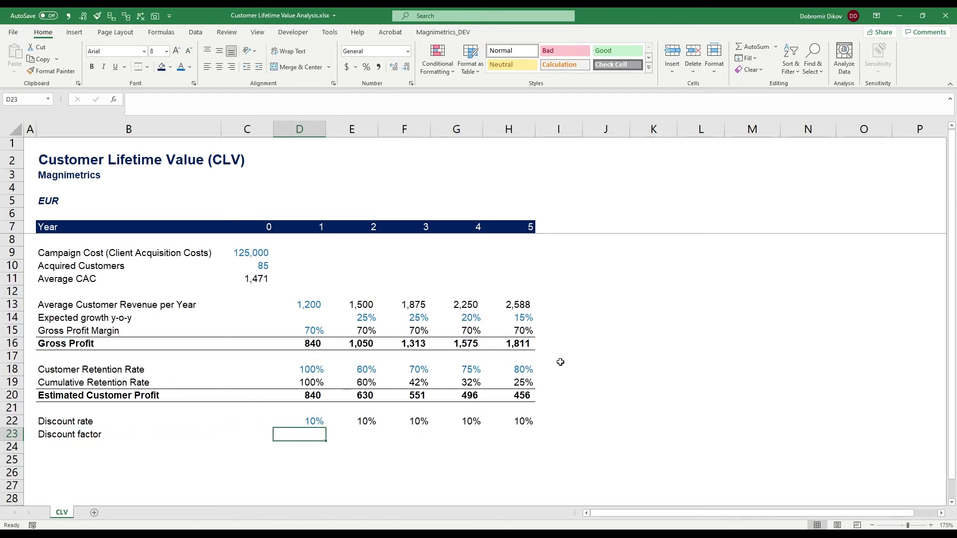
scroll(588, 360, "right", 2)
scroll(615, 359, "left", 2)
key("Left")
type("1")
key("Return")
left_click(269, 435)
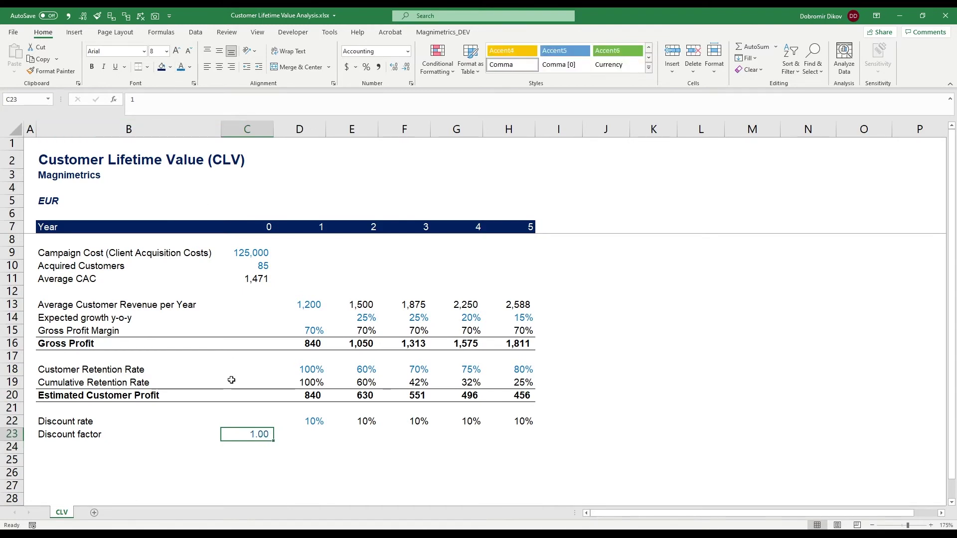
Enter the year 1 compounding factor formula =(1+D22)*C23 in D23.
key("Right")
type("=")
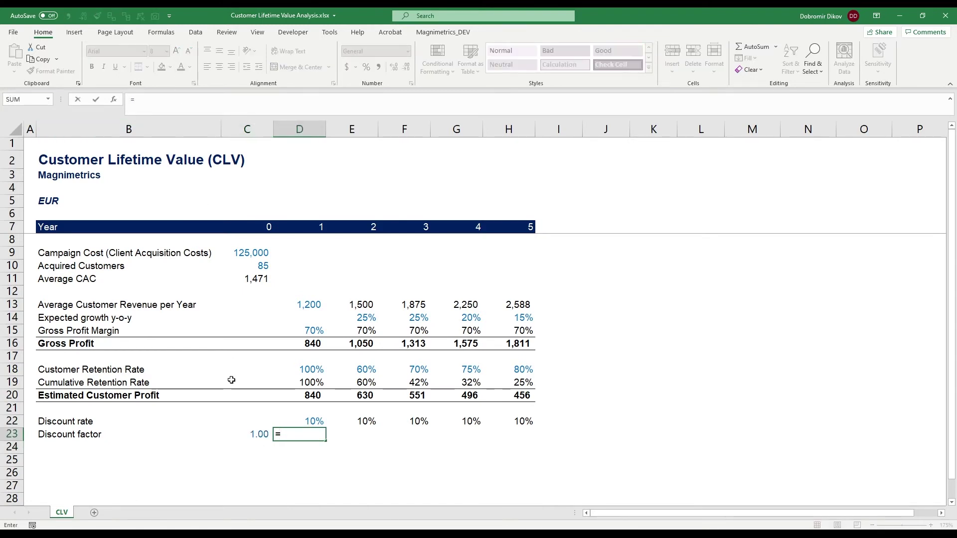
type("(1+")
key("Up")
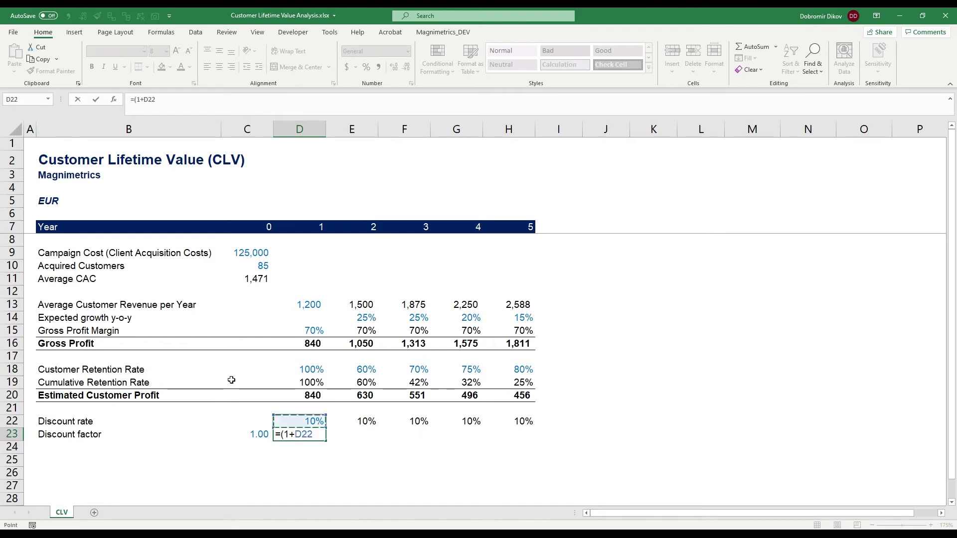
type(")")
key("Left")
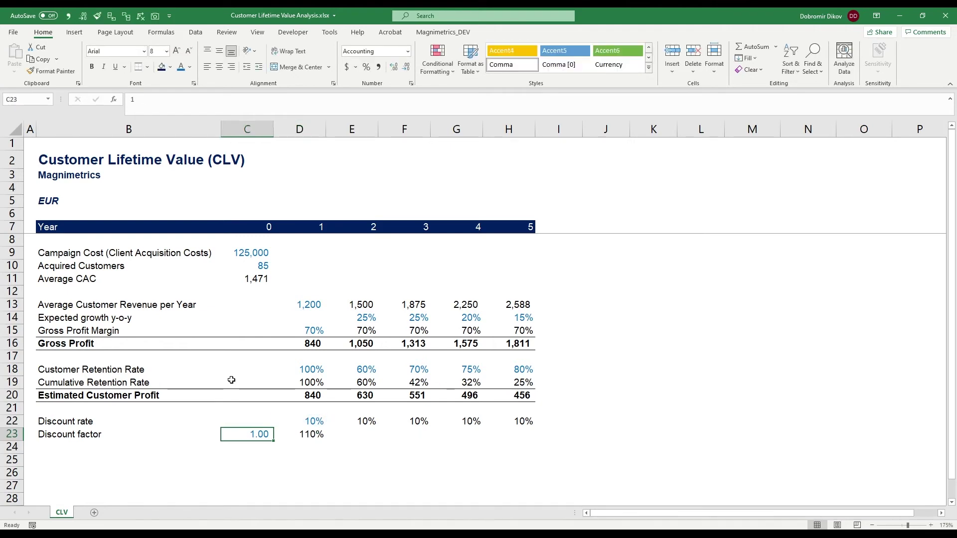
key("Right")
key("F2")
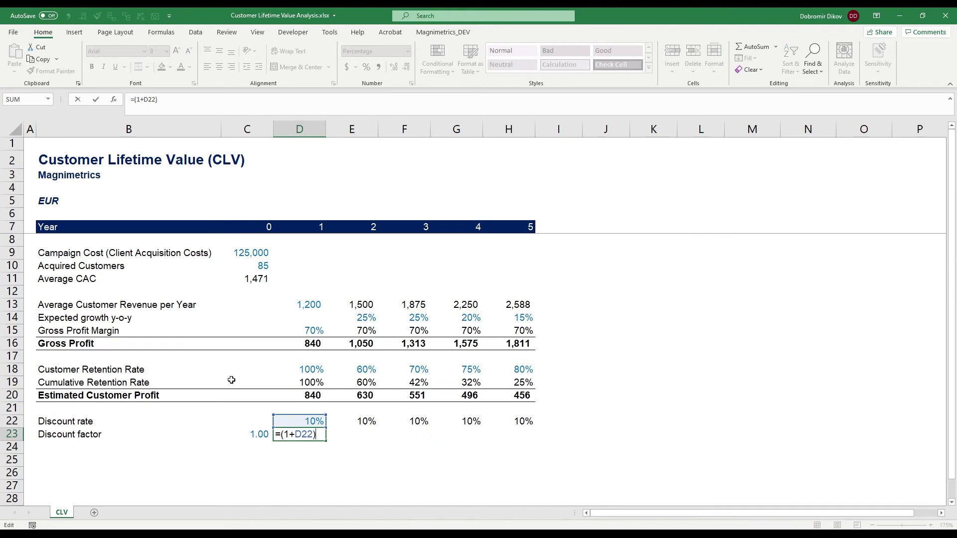
type("*")
key("Left")
key("Return")
Apply Comma style and fill the factor through year 5 (1.10 to 1.61), checking G23.
key("Up")
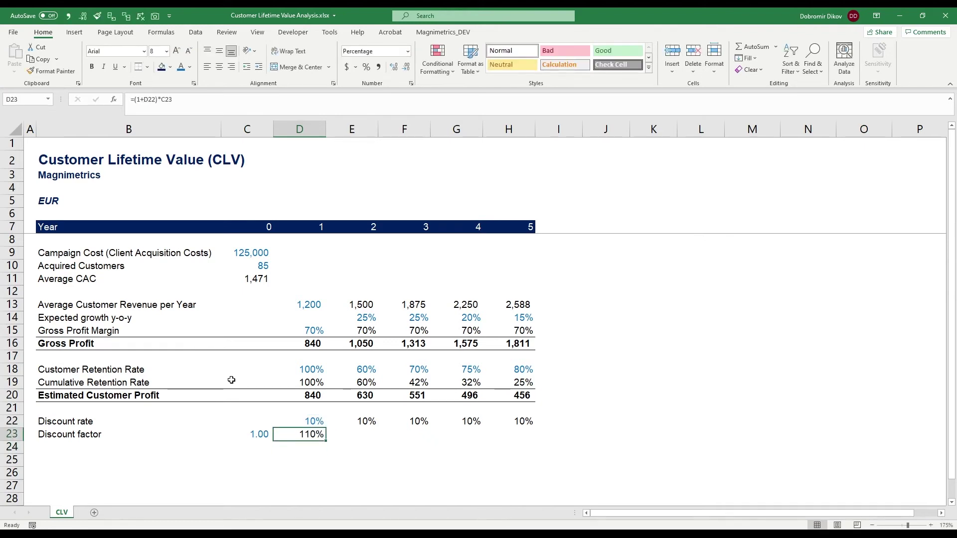
key("alt+h")
key("k")
key("shift+Right")
key("shift+Right")
key("shift+Right")
key("shift+Right")
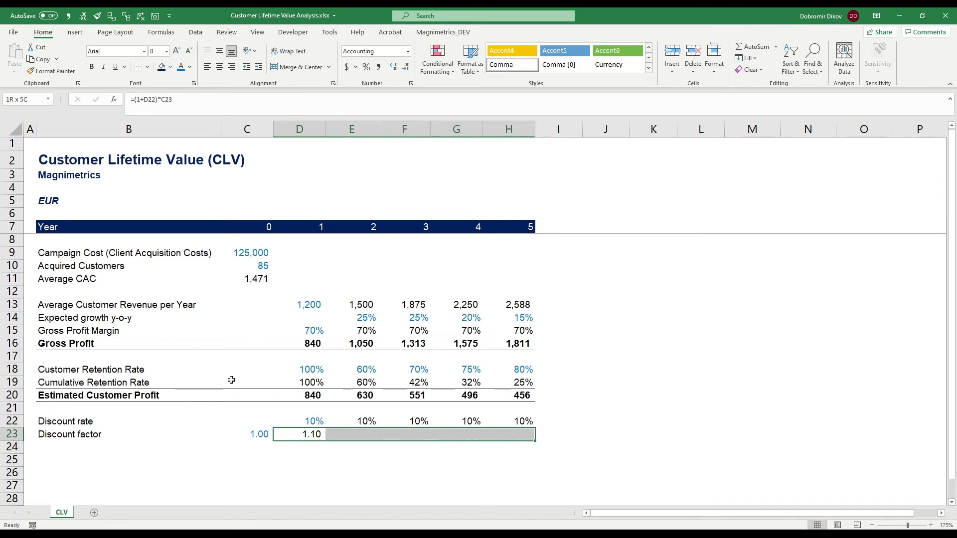
key("ctrl+r")
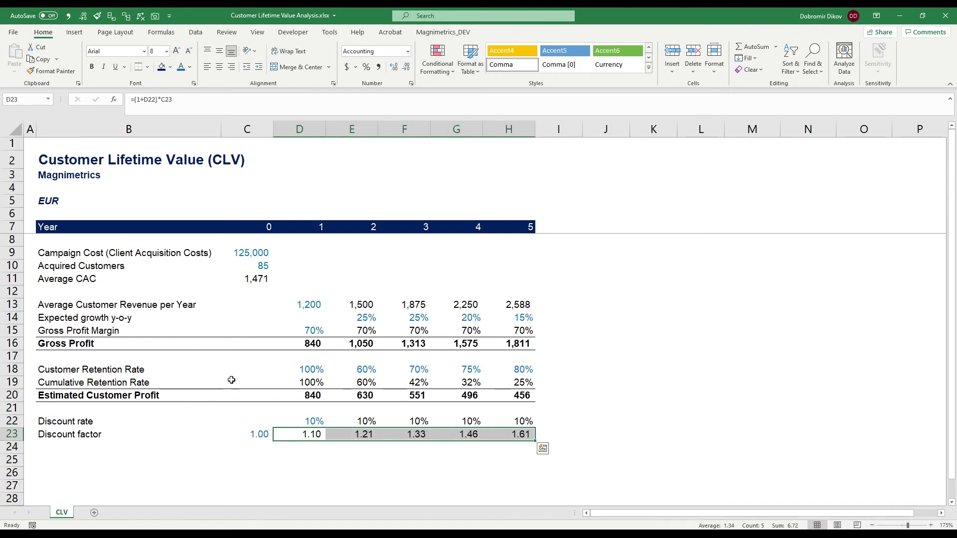
key("Right")
key("Right")
key("Right")
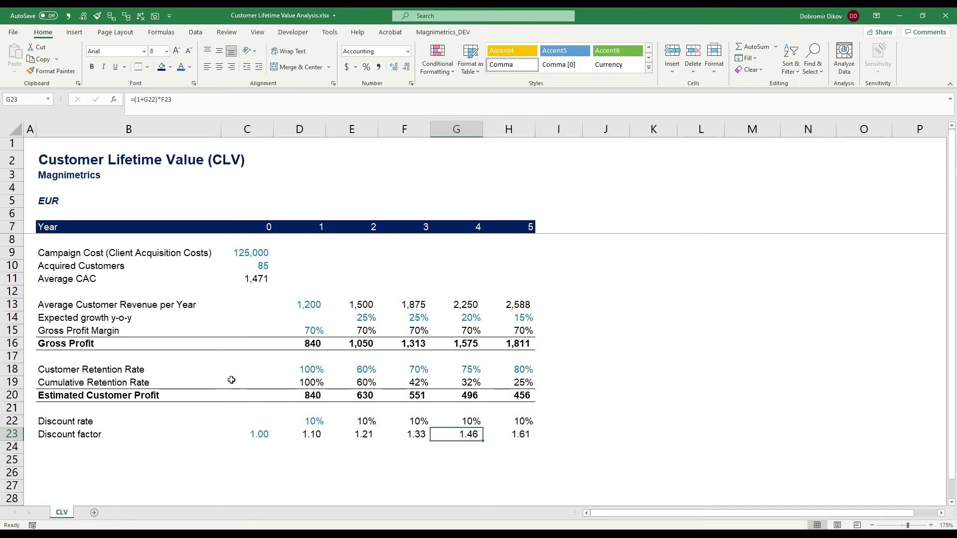
key("F2")
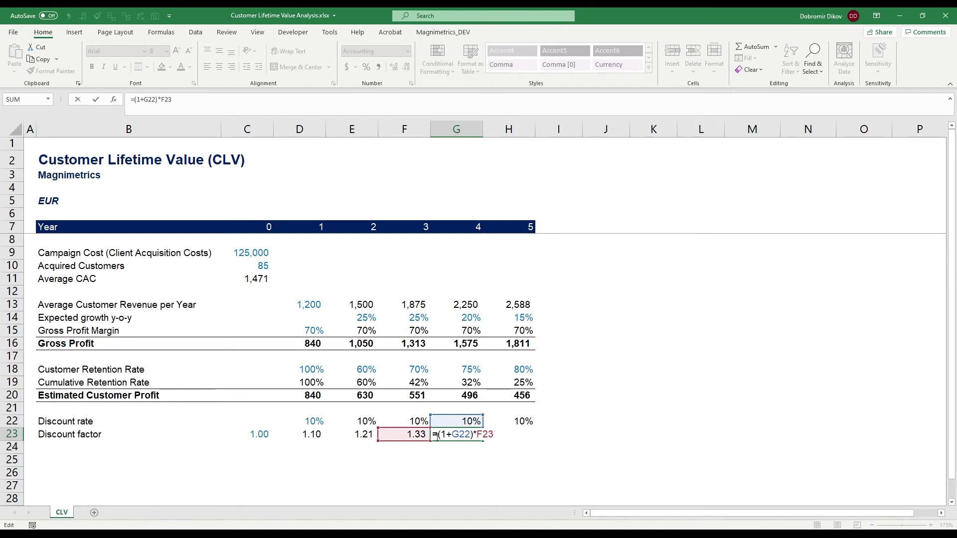
key("Escape")
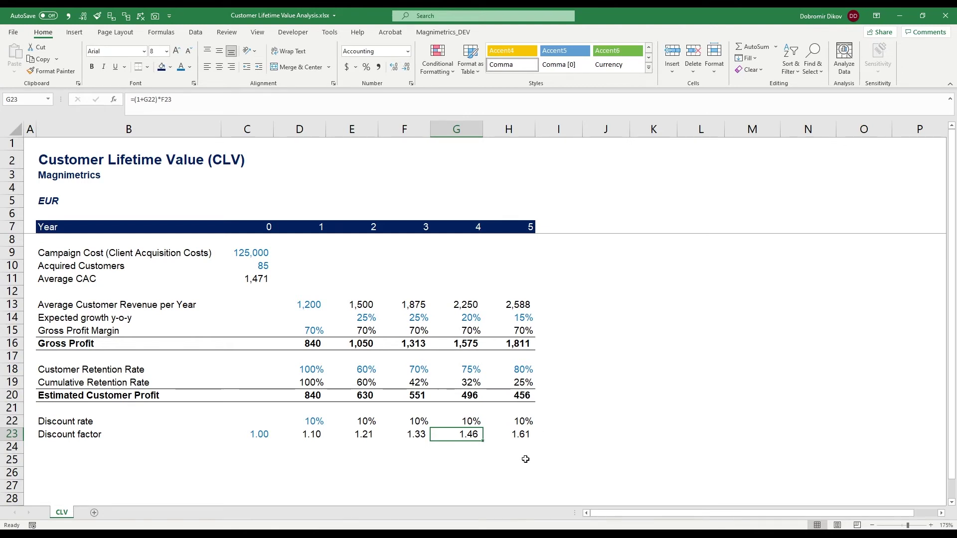
Add the label 'NPV' in cell B25.
left_click(80, 458)
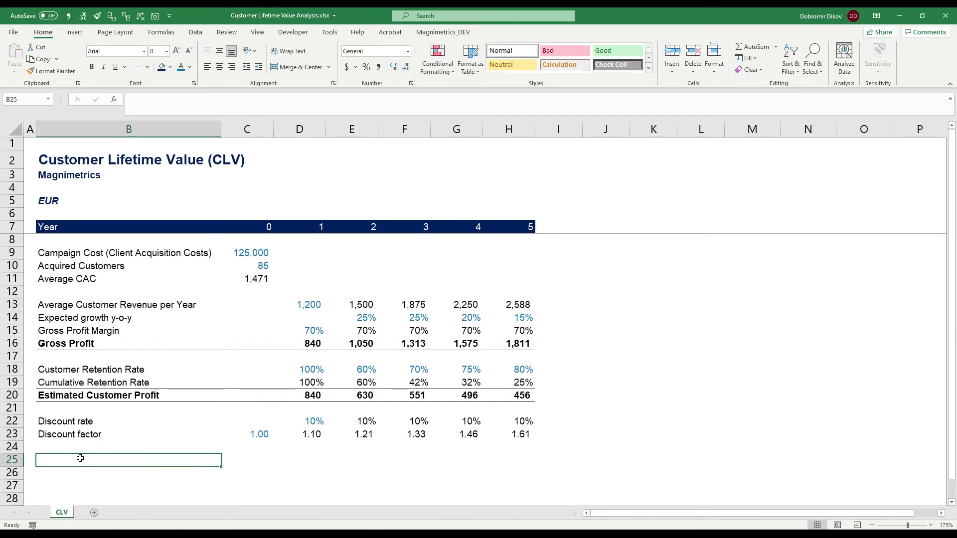
type("NP")
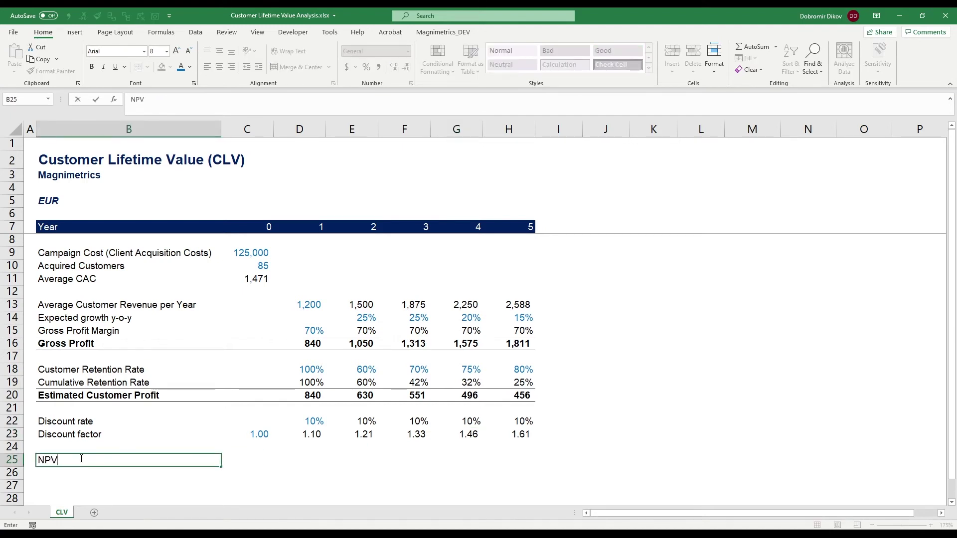
type("V")
key("Return")
Copy the Estimated Customer Profit row's bold, bordered formatting onto the NPV row with Format Painter.
key("Up")
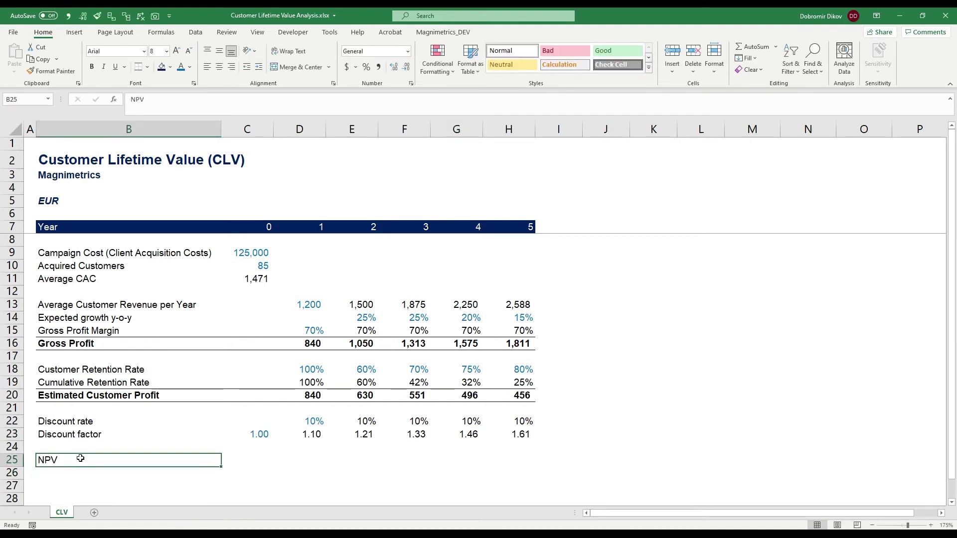
key("shift+Right")
key("Up")
key("Up")
key("Up")
key("Up")
key("Up")
key("ctrl+shift+Right")
key("ctrl+shift+Right")
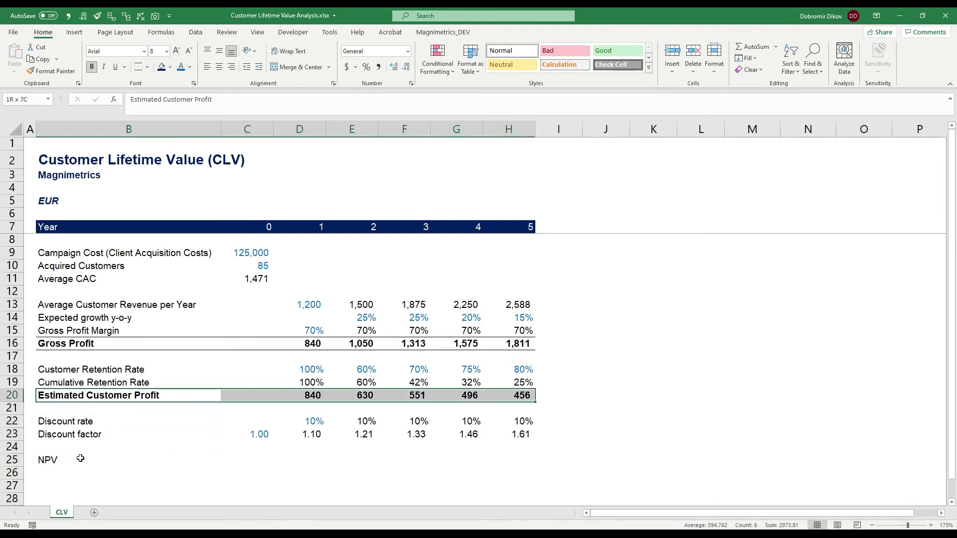
key("alt+4")
left_click(79, 465)
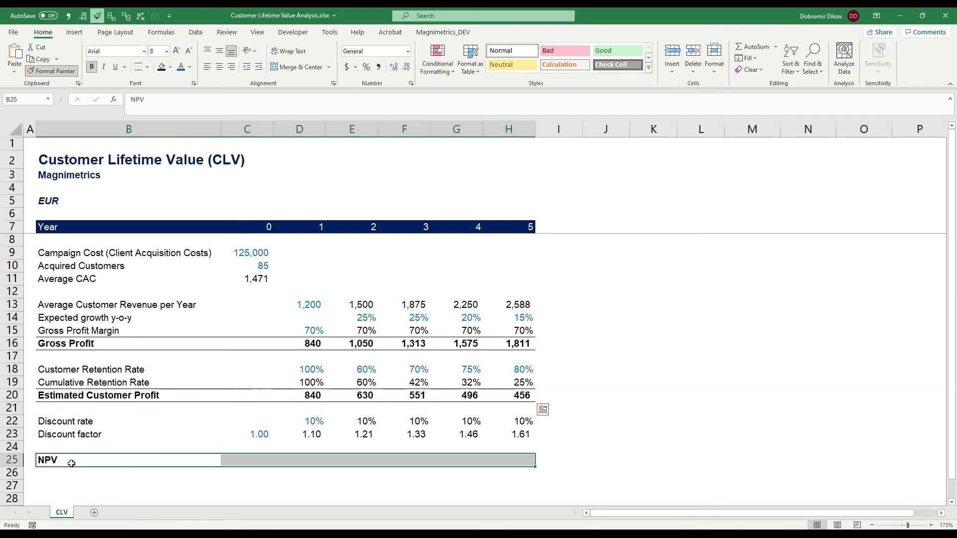
left_click(244, 460)
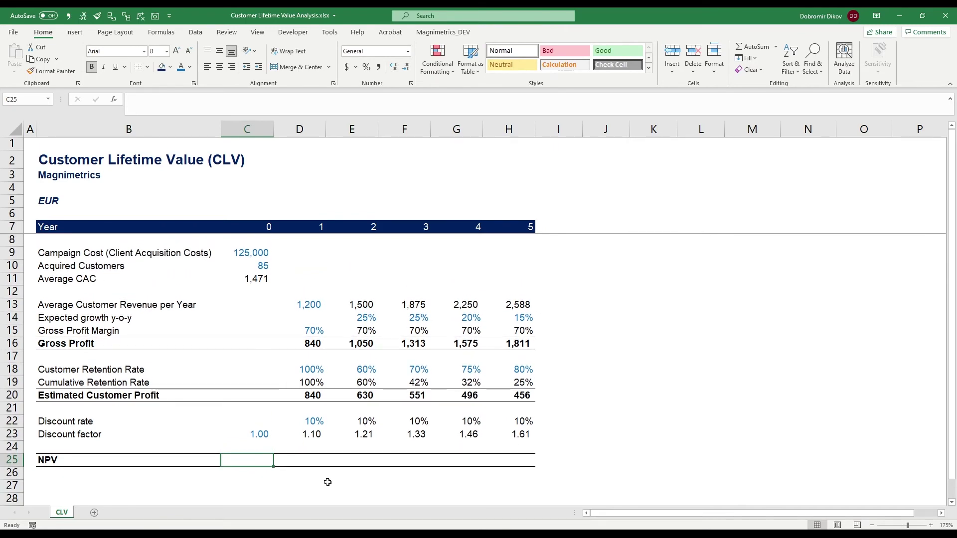
Set the year 0 NPV in C25 to the negative Average CAC, giving (1,471).
type("-")
key("Up")
key("Up")
key("Up")
key("Up")
key("Up")
key("Up")
key("Up")
key("Up")
key("Up")
key("Up")
key("Up")
key("Up")
key("Up")
key("Up")
key("Up")
key("Up")
key("Up")
key("Up")
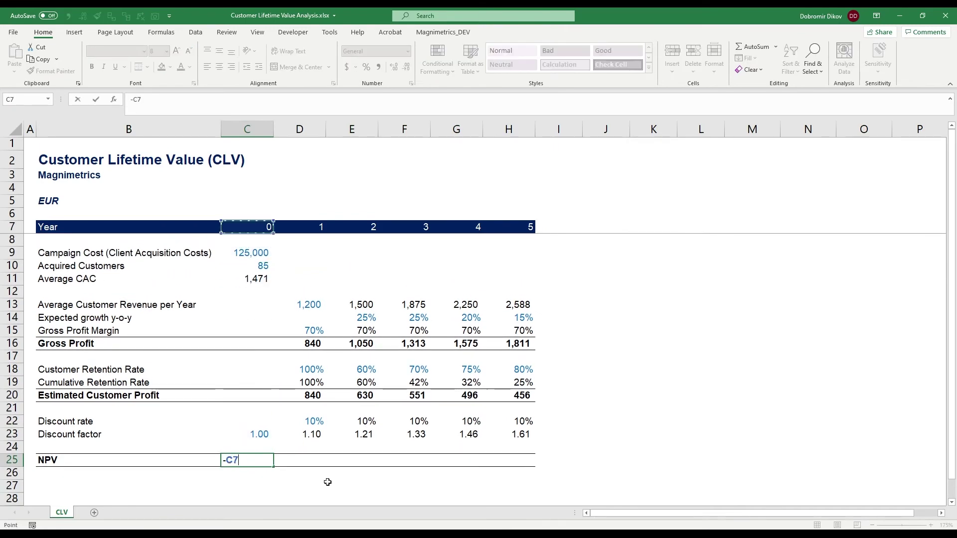
key("Down")
key("Down")
key("Down")
key("Down")
key("ctrl+Return")
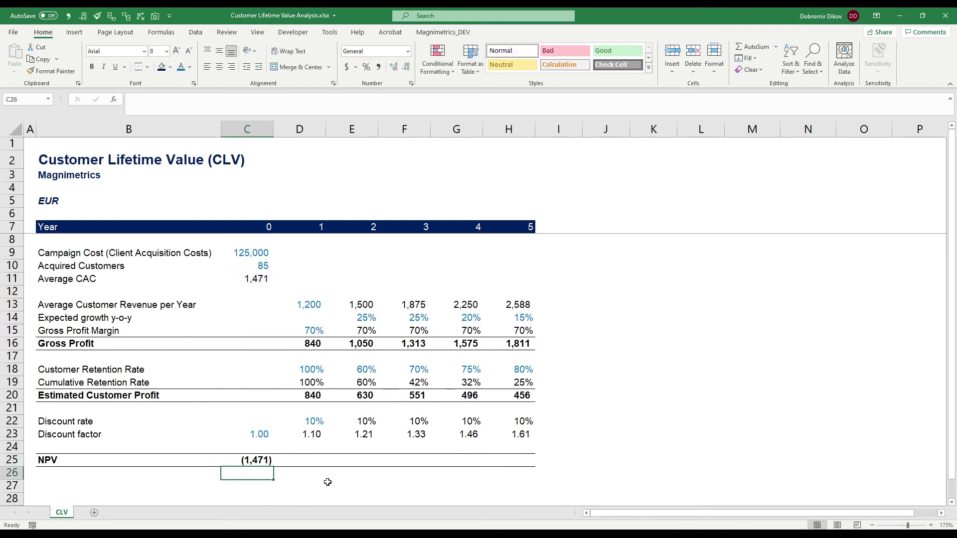
key("Right")
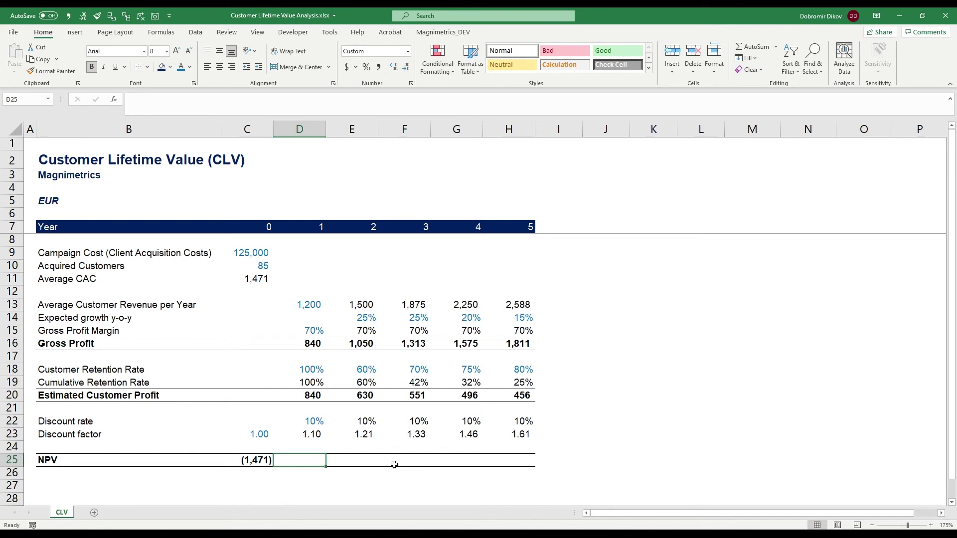
Enter year 1 NPV as profit ÷ discount factor and fill through year 5 (764 to 283).
type("=")
key("Up")
key("Up")
key("Up")
key("Up")
key("Up")
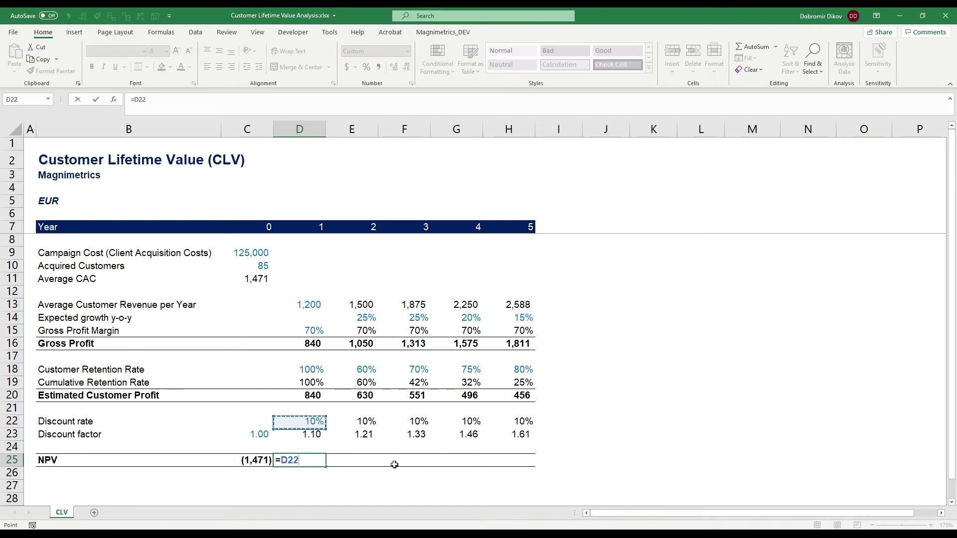
type("/")
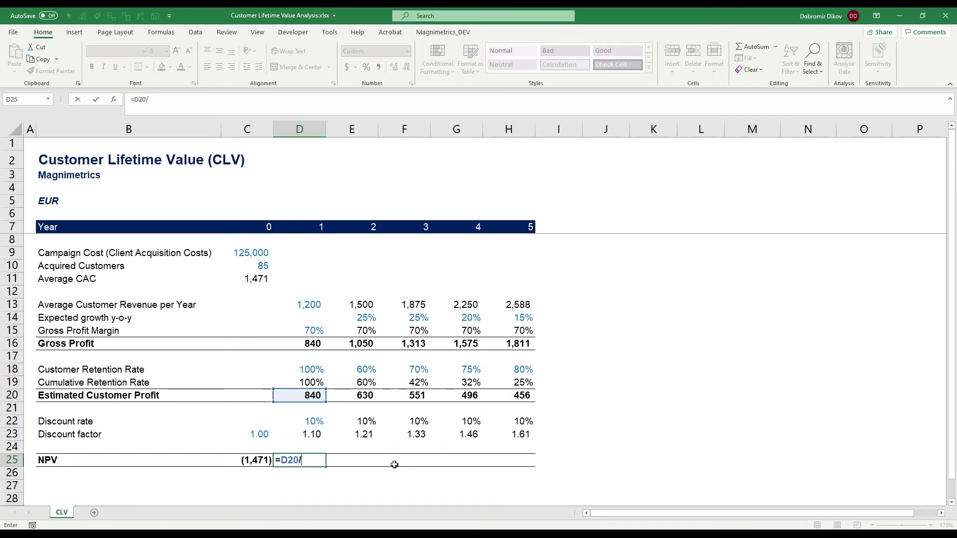
key("Up")
key("Up")
key("ctrl+Return")
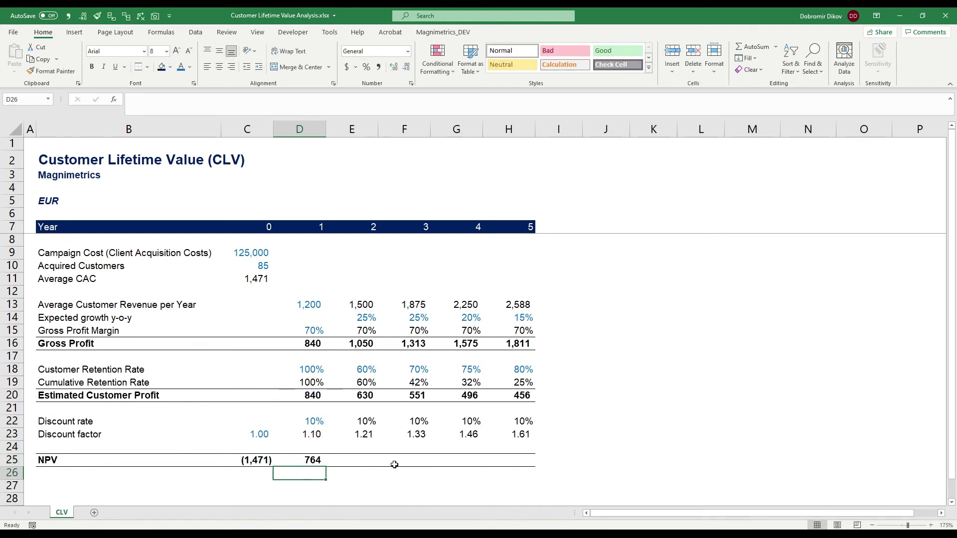
key("shift+Right")
key("shift+Right")
key("shift+Right")
key("shift+Right")
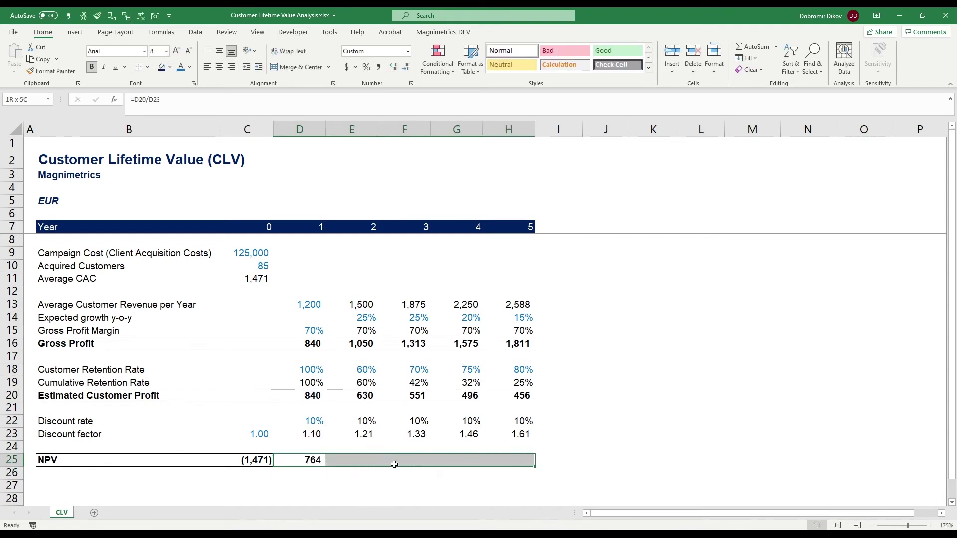
key("ctrl+r")
key("Down")
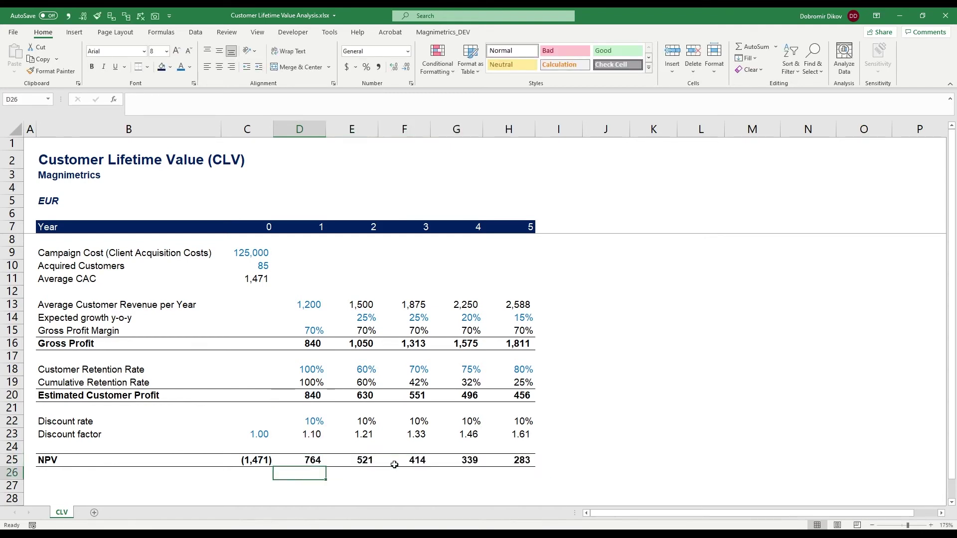
key("Left")
key("Left")
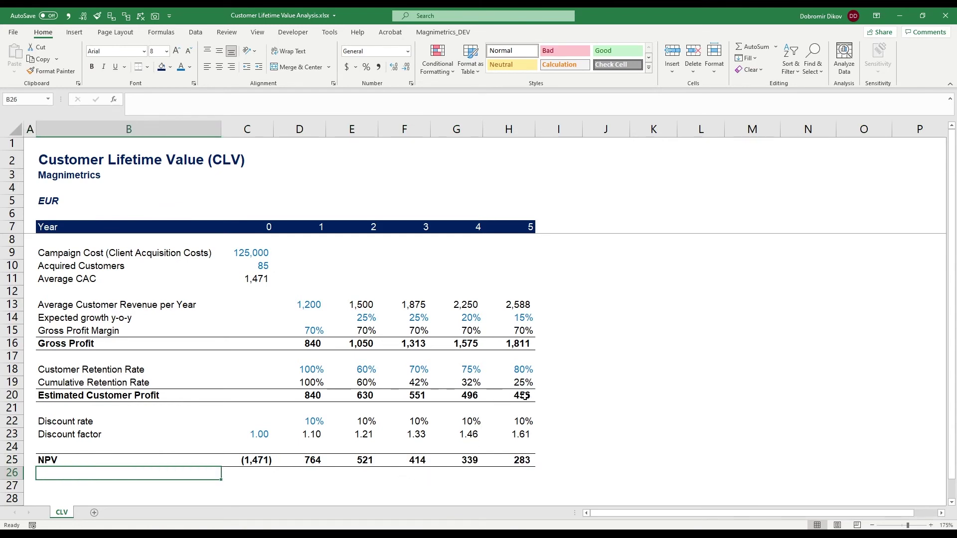
left_click(524, 460)
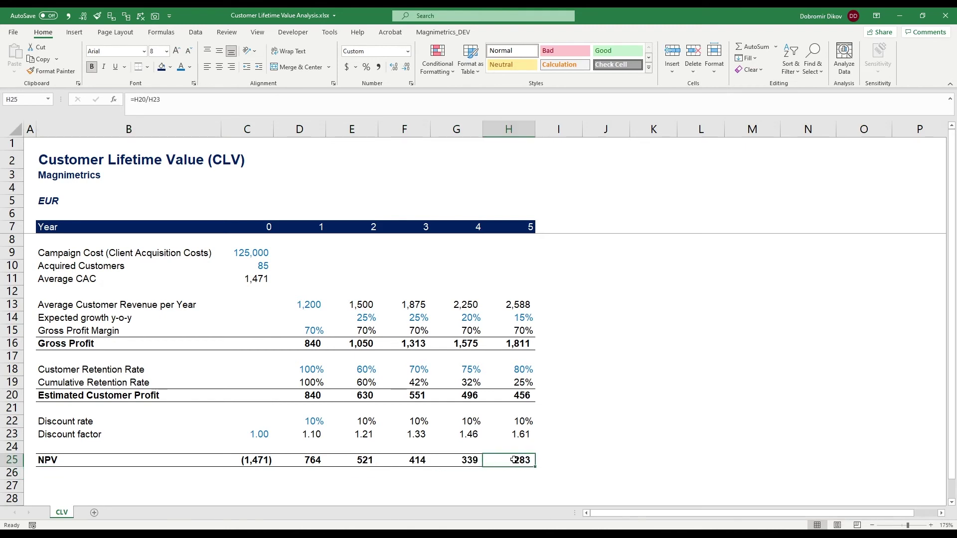
Add the label 'Cumulative CLV' in cell B26.
left_click(67, 477)
type("Cu")
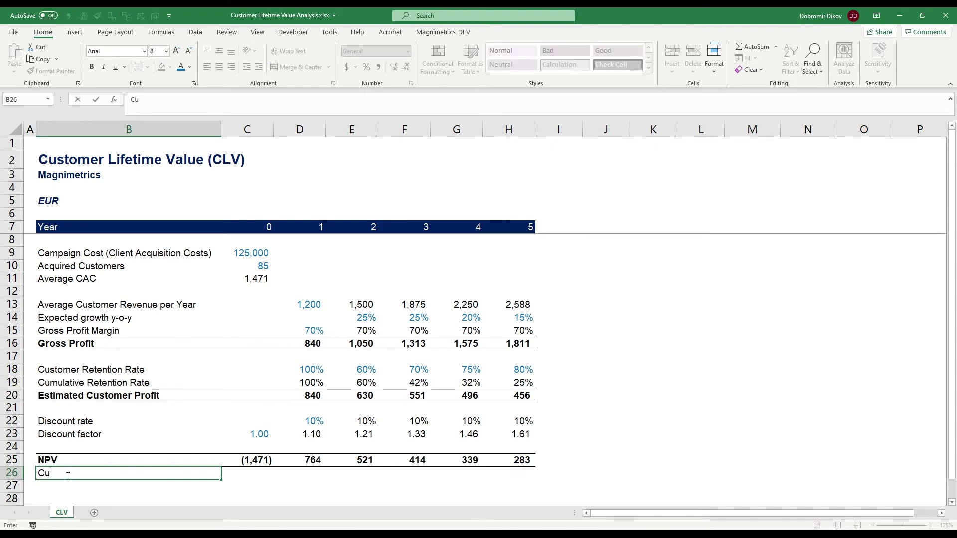
type("mulative CLV")
key("ctrl+Return")
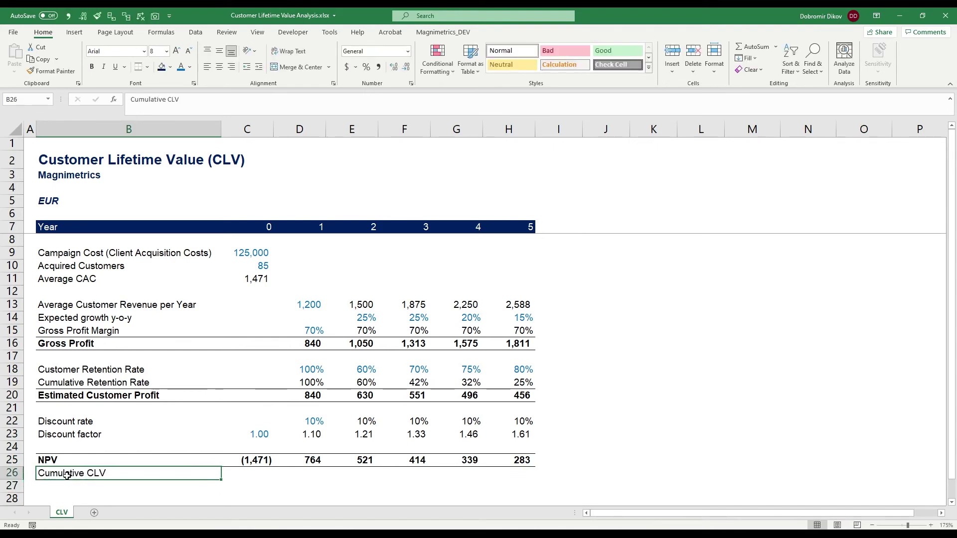
Shade B26:H26 light blue with top and thick bottom borders, and bold the label.
key("shift+Right")
key("shift+Right")
key("shift+Right")
key("shift+Right")
key("shift+Right")
key("shift+Right")
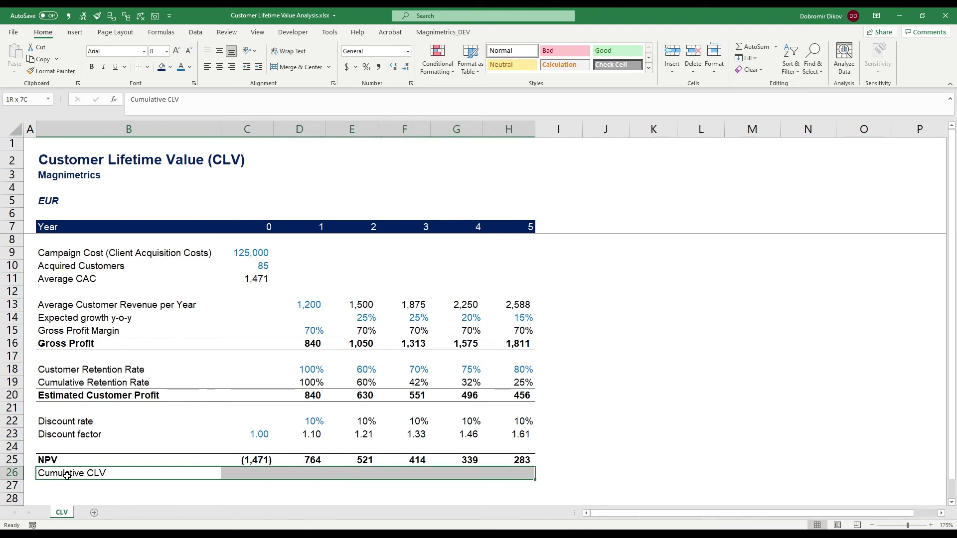
left_click(169, 67)
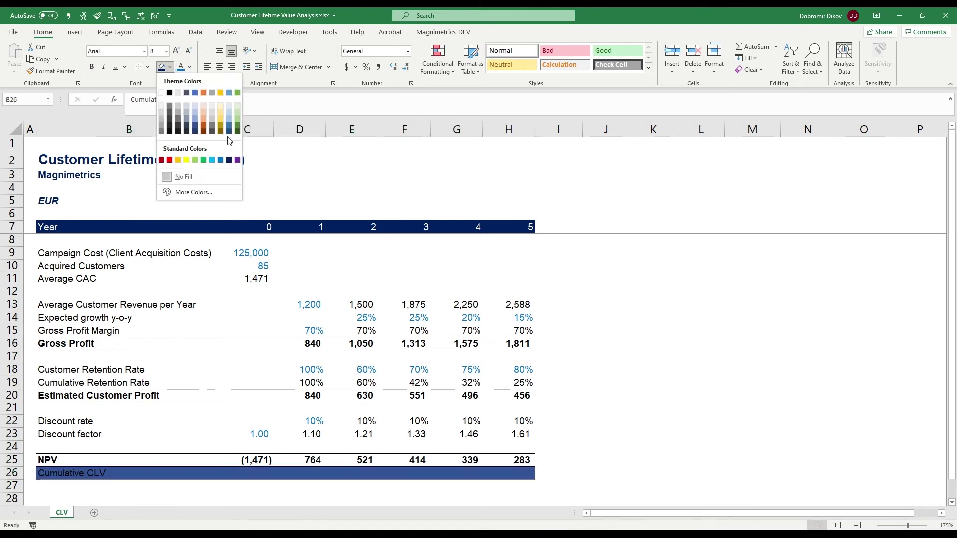
left_click(228, 105)
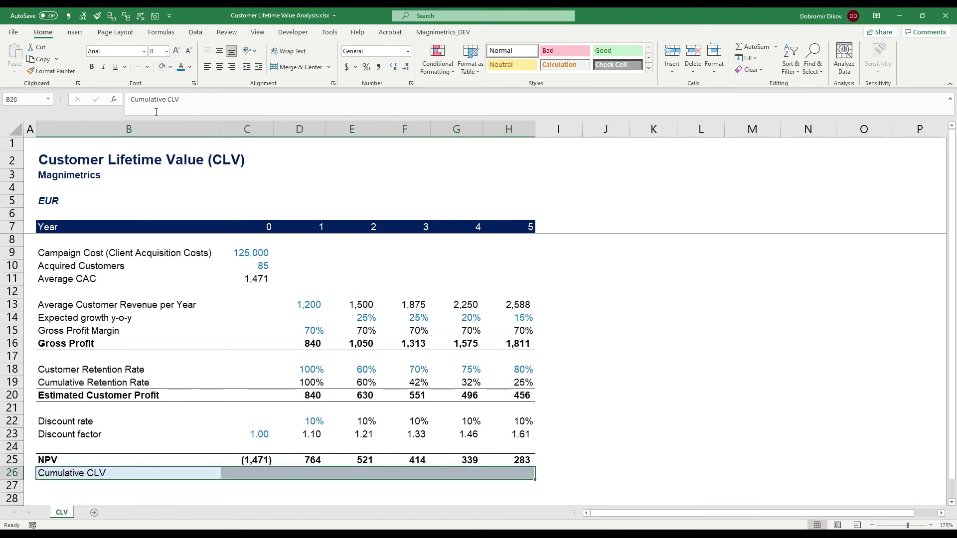
left_click(147, 67)
left_click(159, 251)
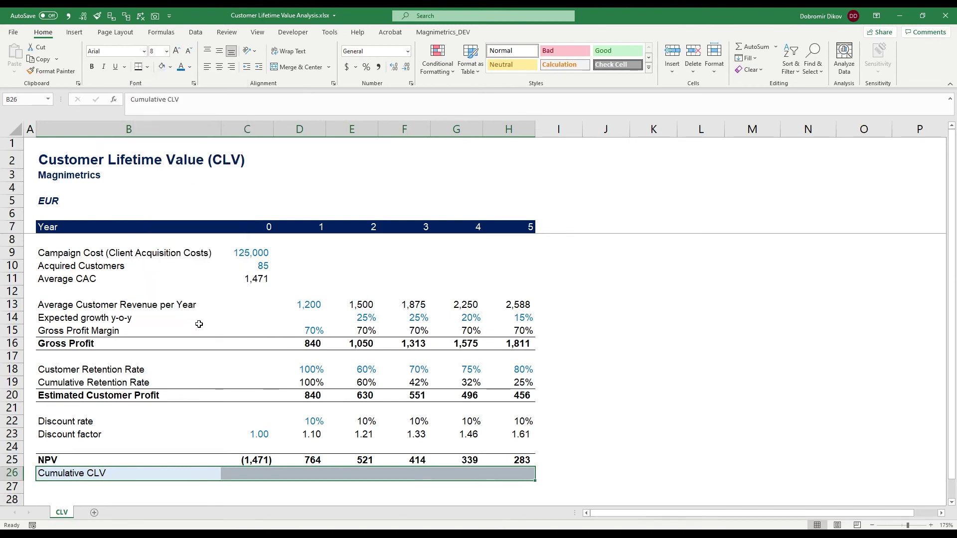
key("ctrl+b")
key("Right")
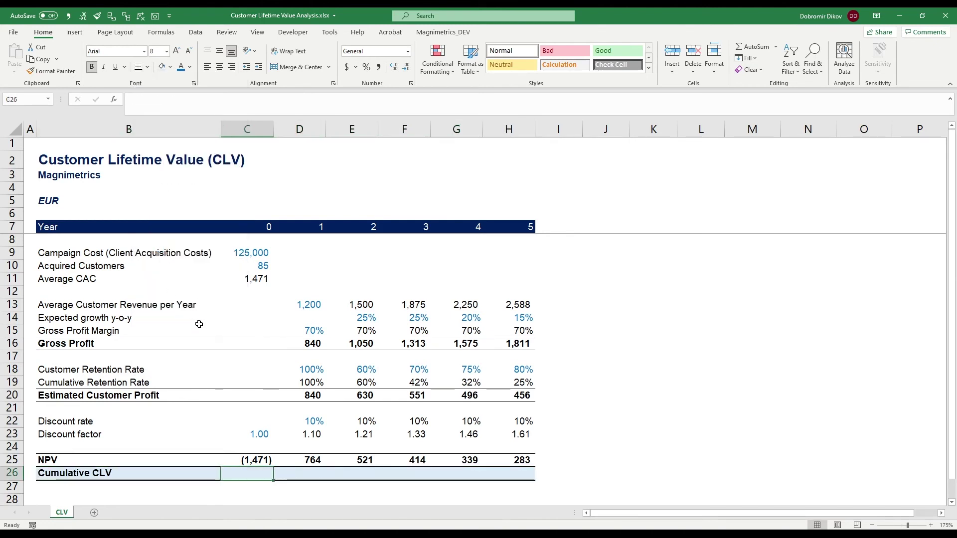
Enter =SUM($C$25:C25) in C26 as the year 0 cumulative CLV.
type("=")
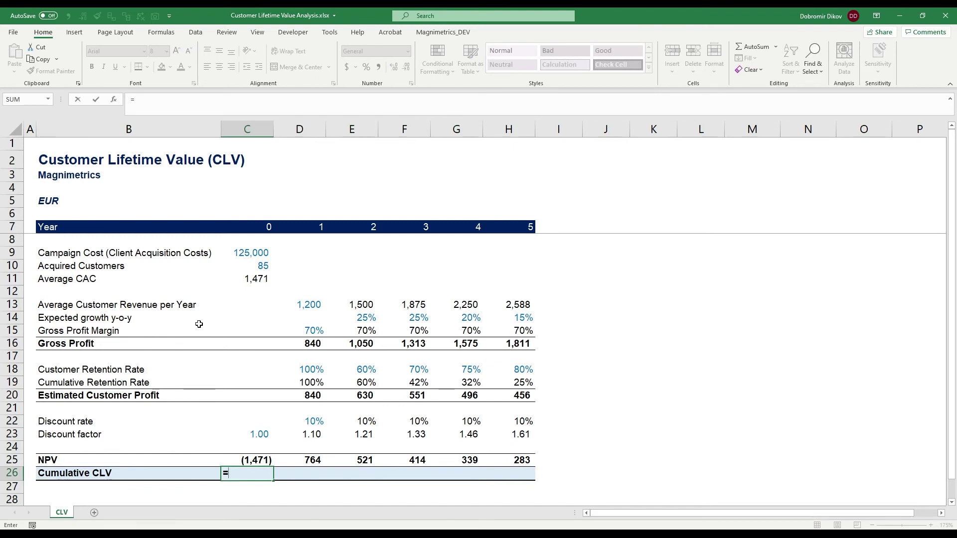
type("SUM(")
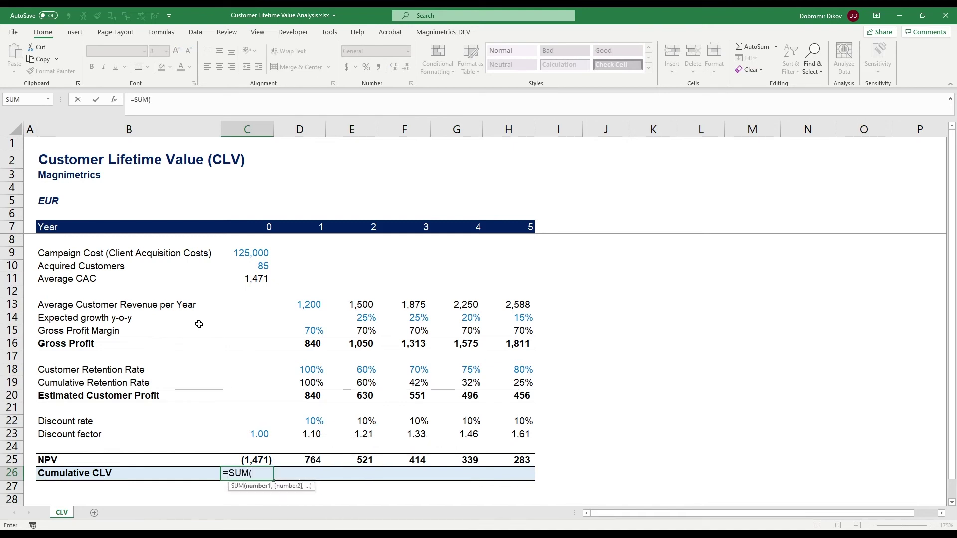
left_click(257, 462)
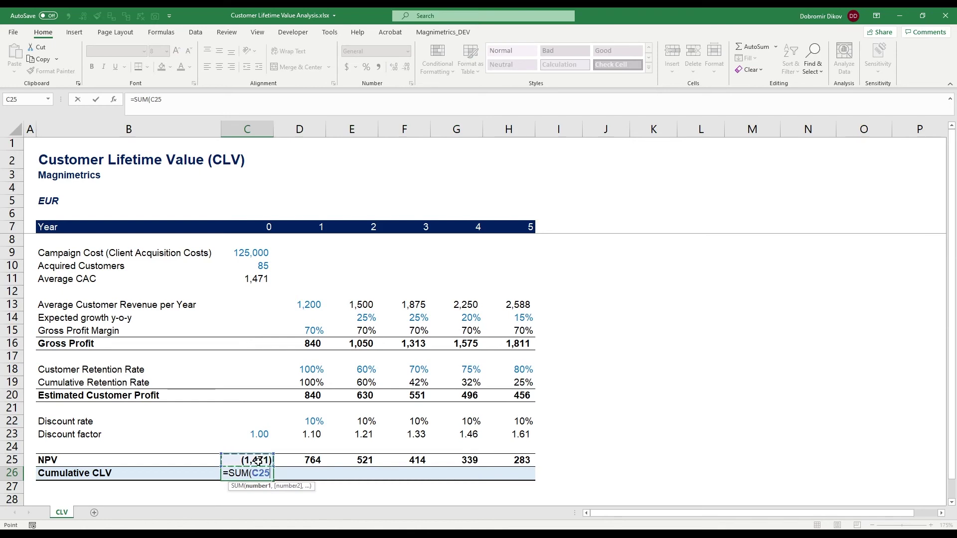
key("F4")
key("F8")
type(")")
key("Return")
key("F2")
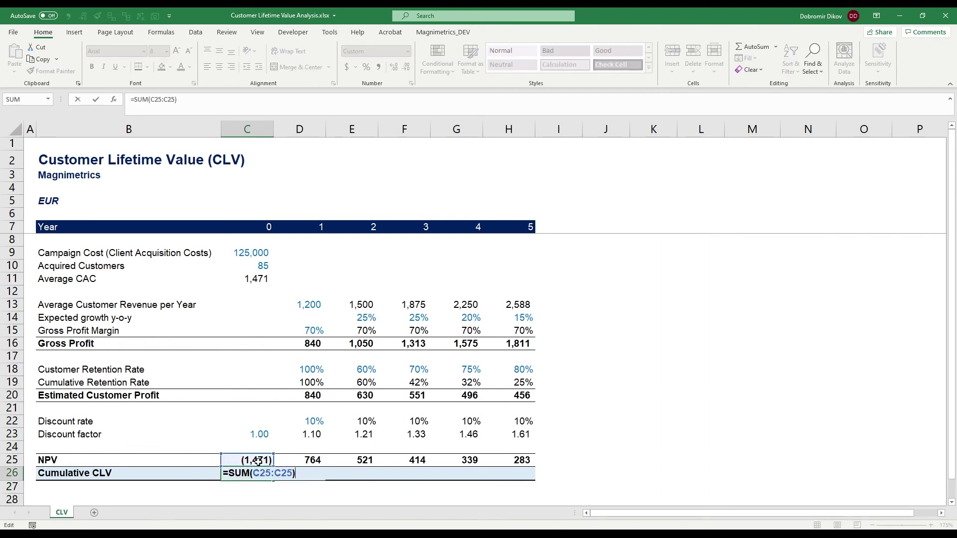
key("Left")
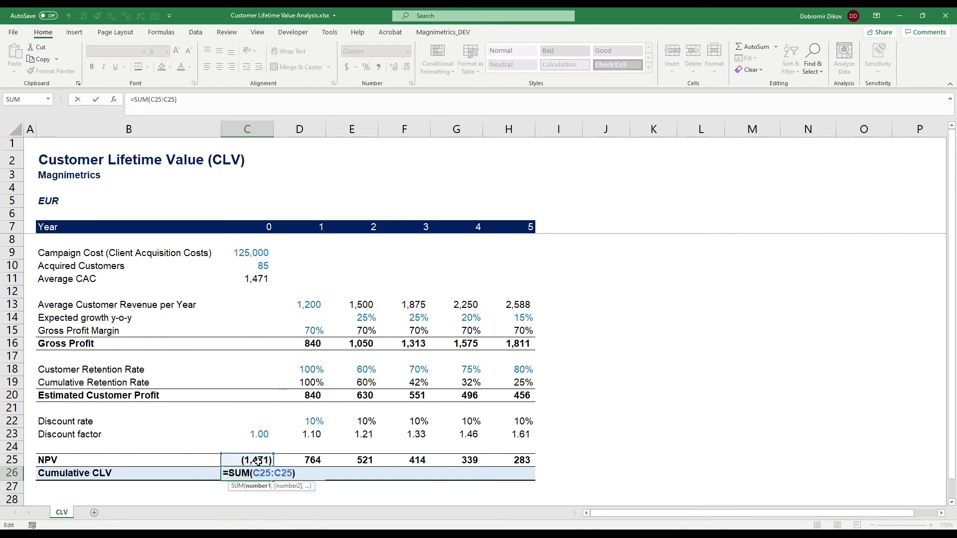
key("F4")
key("Return")
Fill the running total across years 1–5, ending at 850, and check the year 2 and 3 formulas.
key("Up")
key("shift+Right")
key("shift+Right")
key("shift+Right")
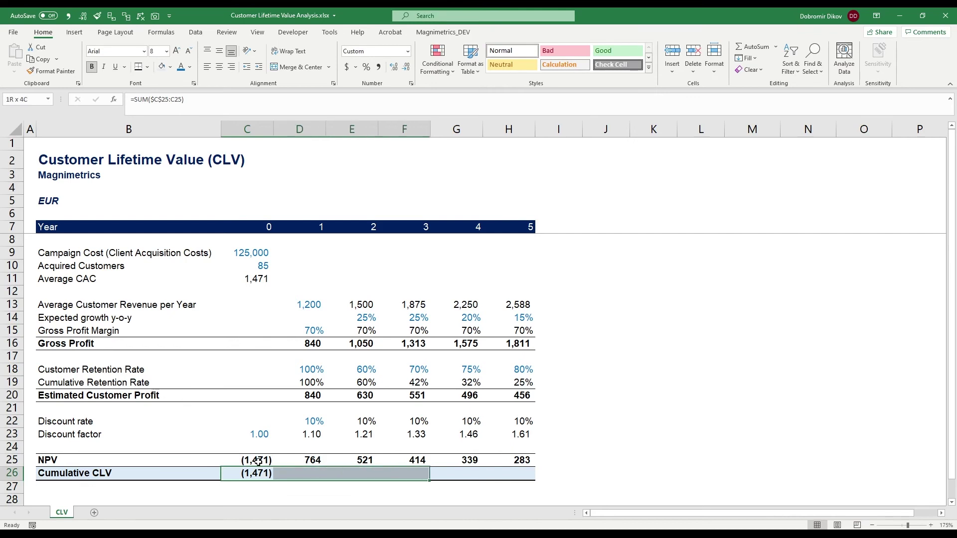
key("shift+Right")
key("shift+Right")
key("ctrl+r")
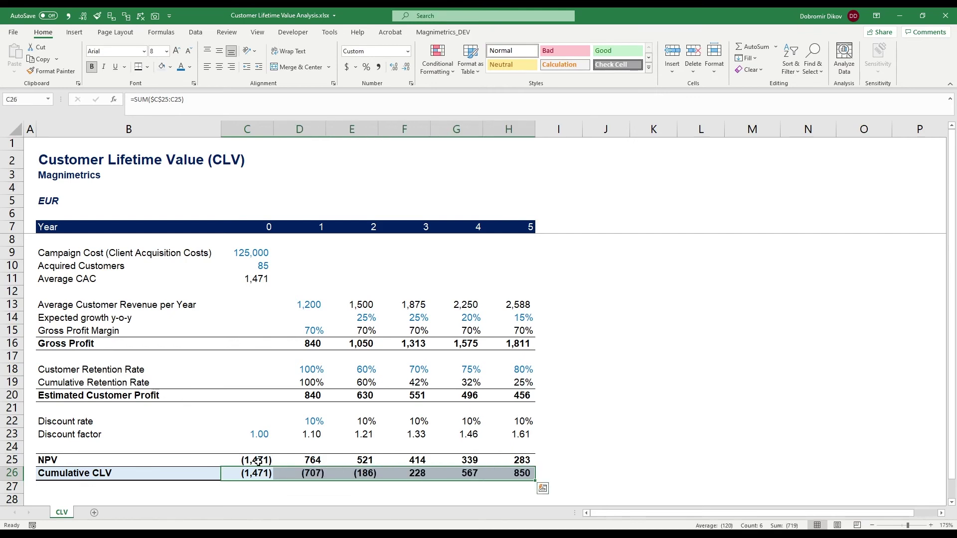
key("shift+Left")
key("shift+Left")
key("shift+Left")
key("shift+Left")
key("shift+Left")
key("Right")
key("Right")
key("F2")
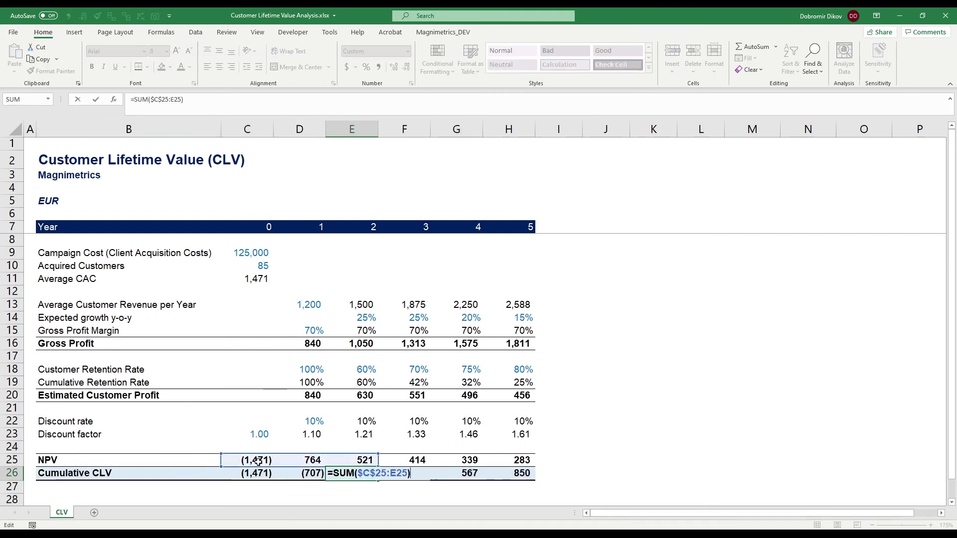
key("Escape")
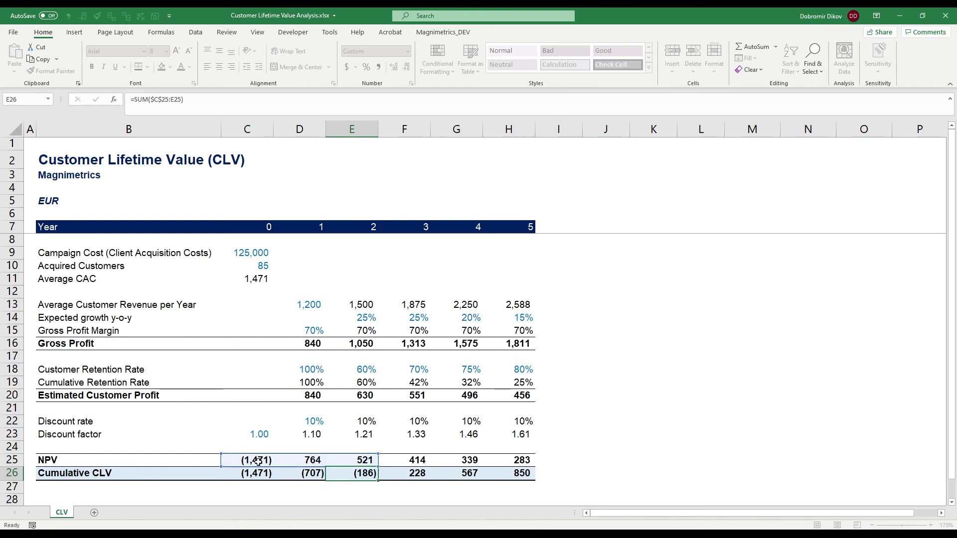
key("Right")
key("F2")
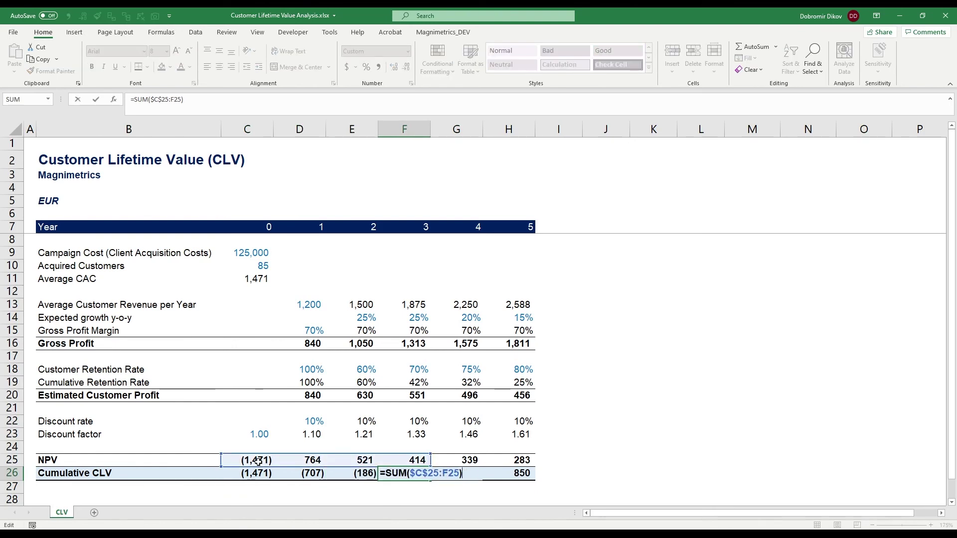
key("Escape")
key("Right")
key("Right")
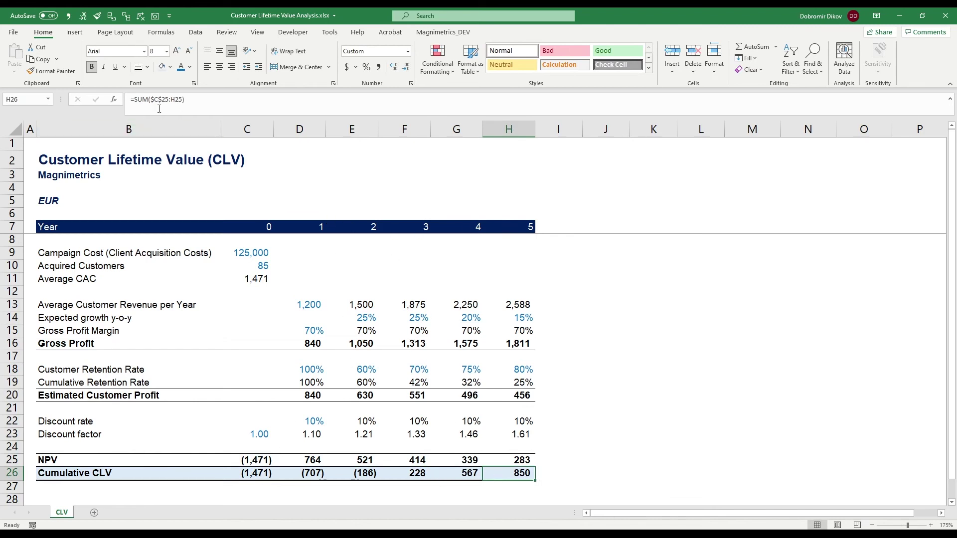
Fill cell H26, the year 5 Cumulative CLV of 850, with orange.
left_click(171, 67)
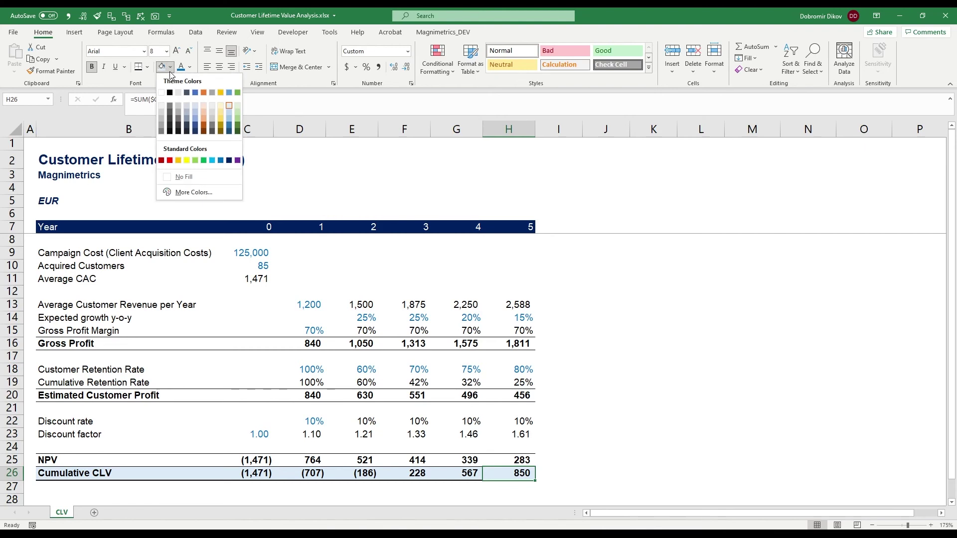
left_click(180, 163)
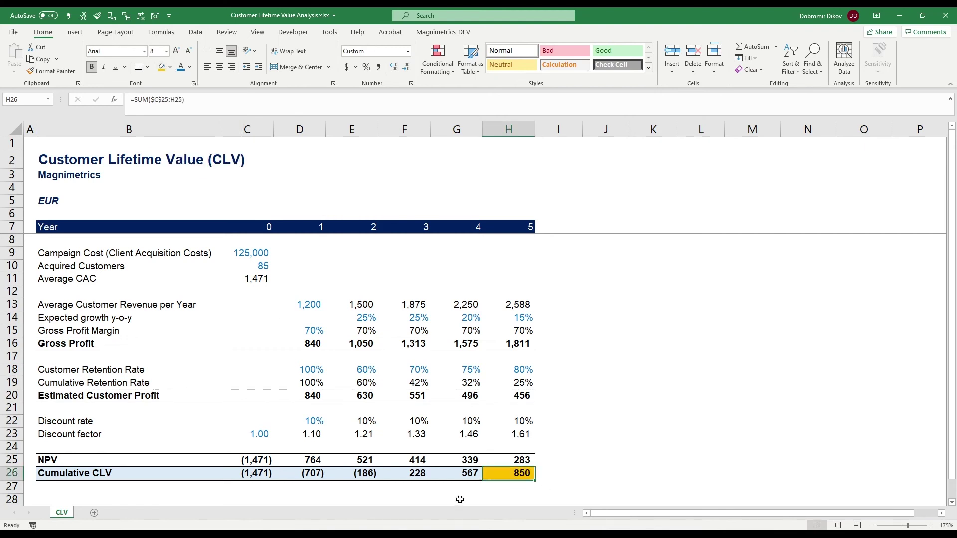
left_click(497, 497)
left_click(516, 472)
scroll(455, 470, "down", 2)
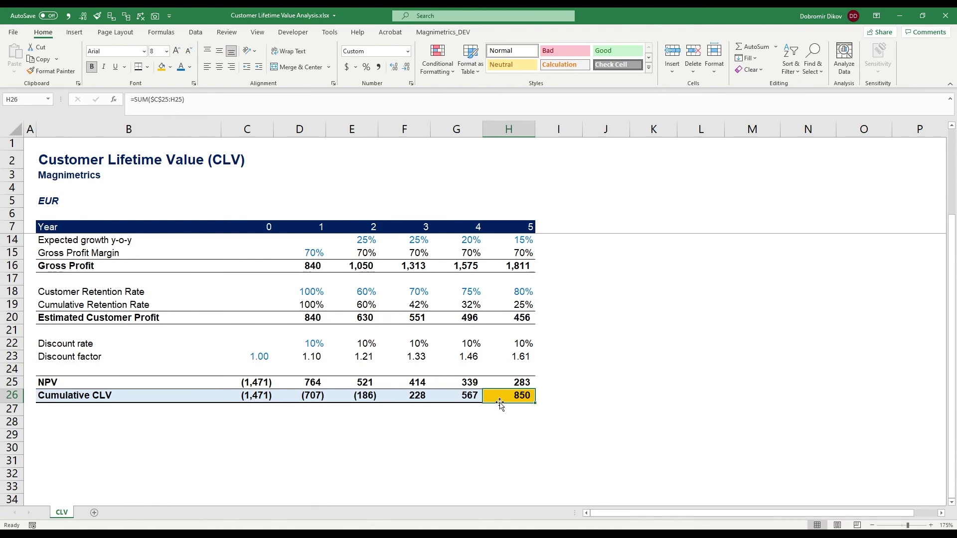
scroll(459, 392, "up", 2)
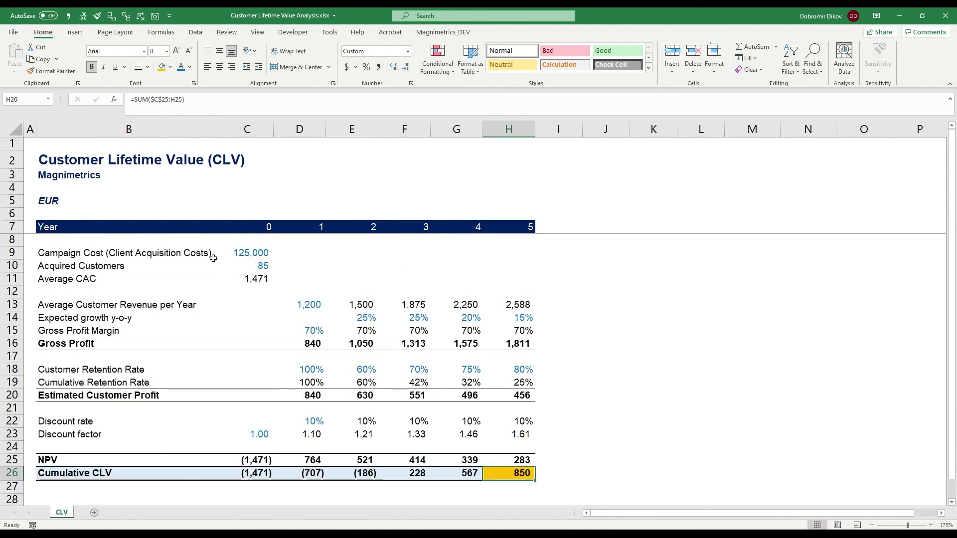
scroll(406, 370, "down", 1)
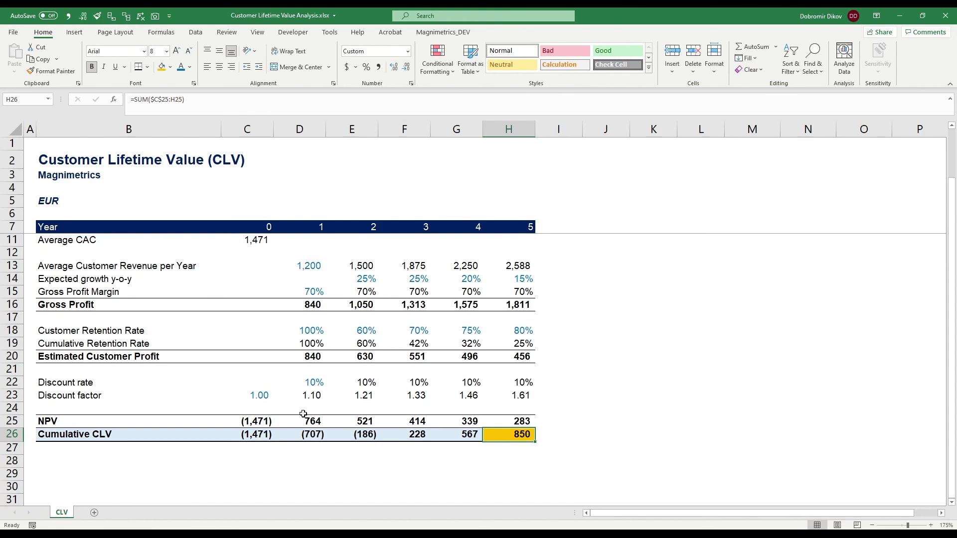
scroll(297, 425, "up", 1)
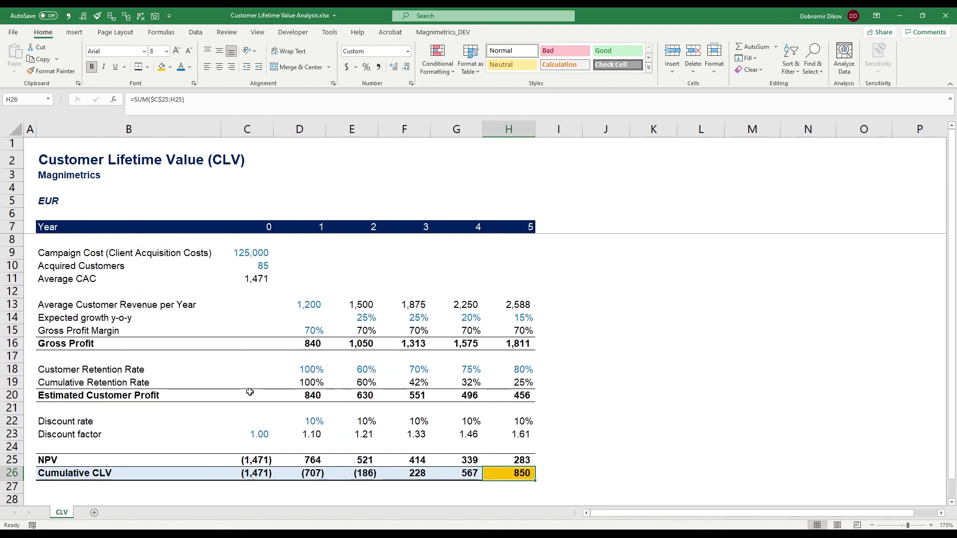